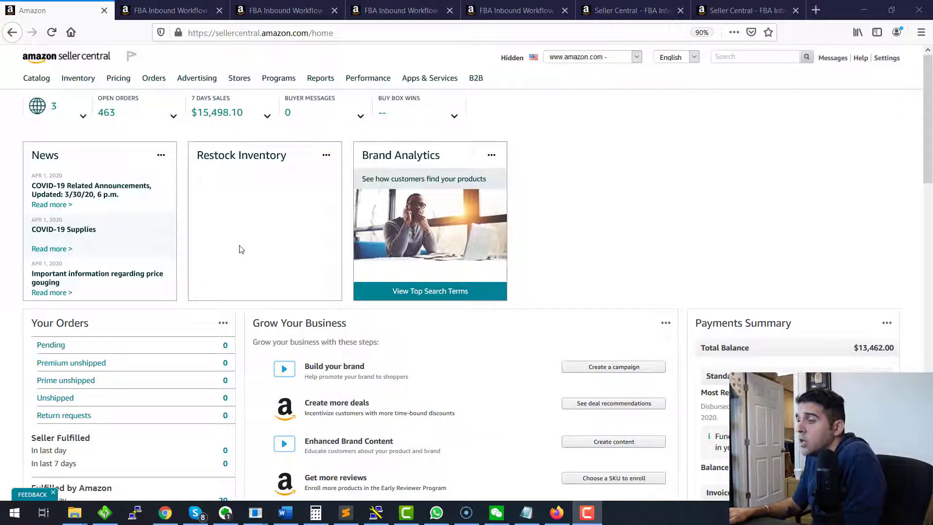
Step: Open the Manage FBA Inventory page in a new browser tab and switch to it
mouse_move(77, 79)
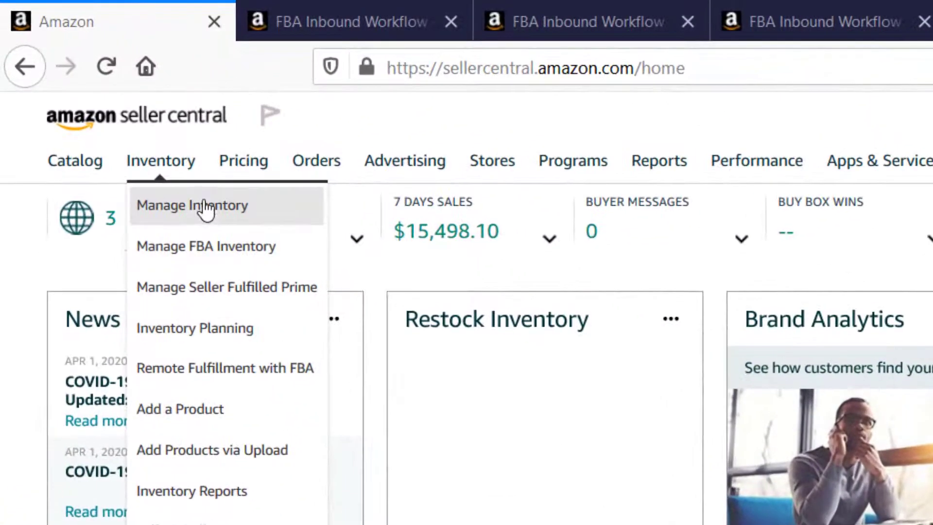
right_click(204, 250)
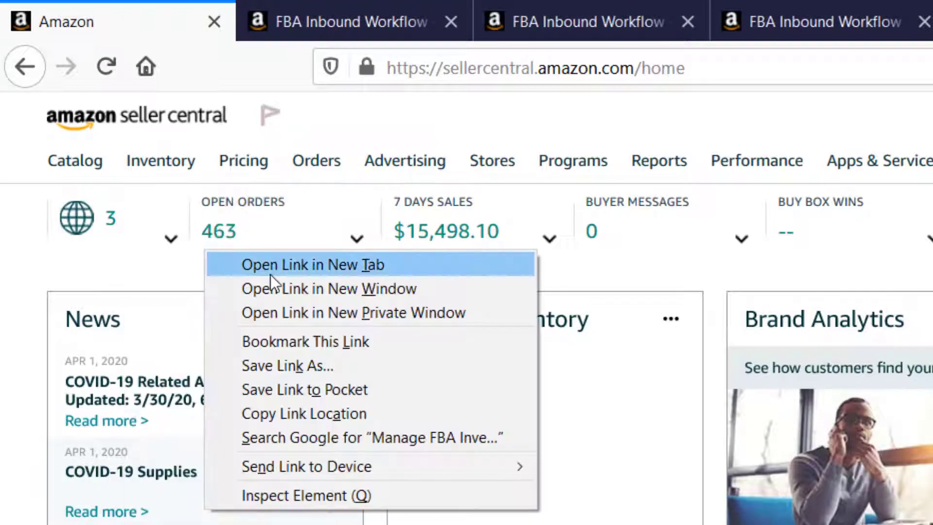
click(271, 273)
click(286, 17)
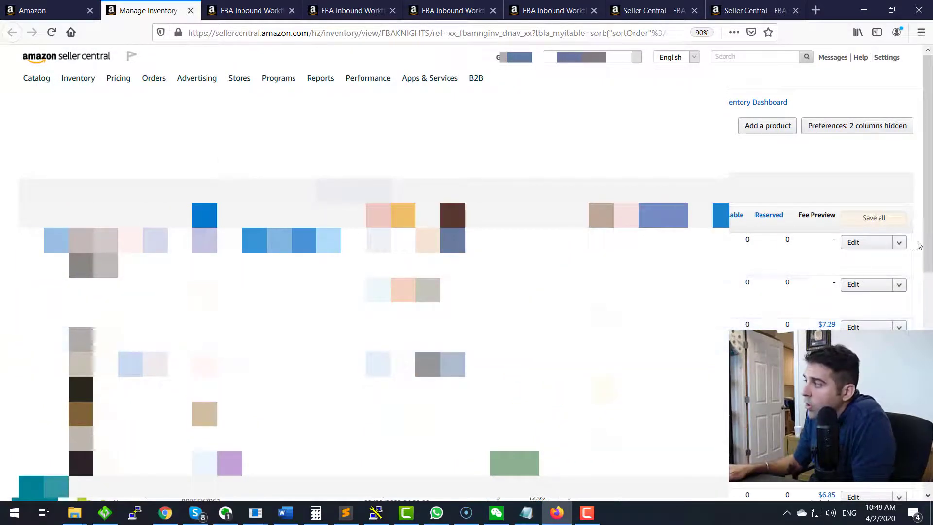
Step: Go to the Send/Replenish Inventory plan at its Set Quantity stage and close the developer tools
click(899, 242)
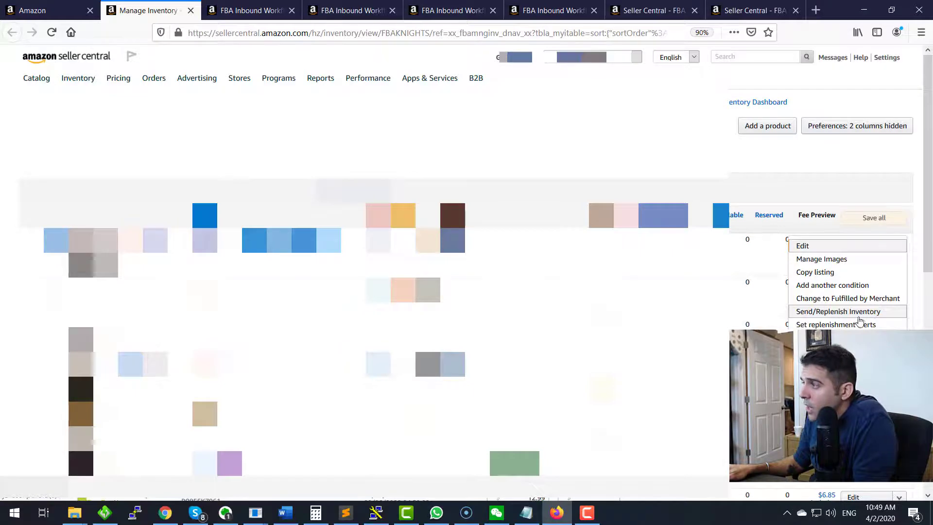
click(241, 3)
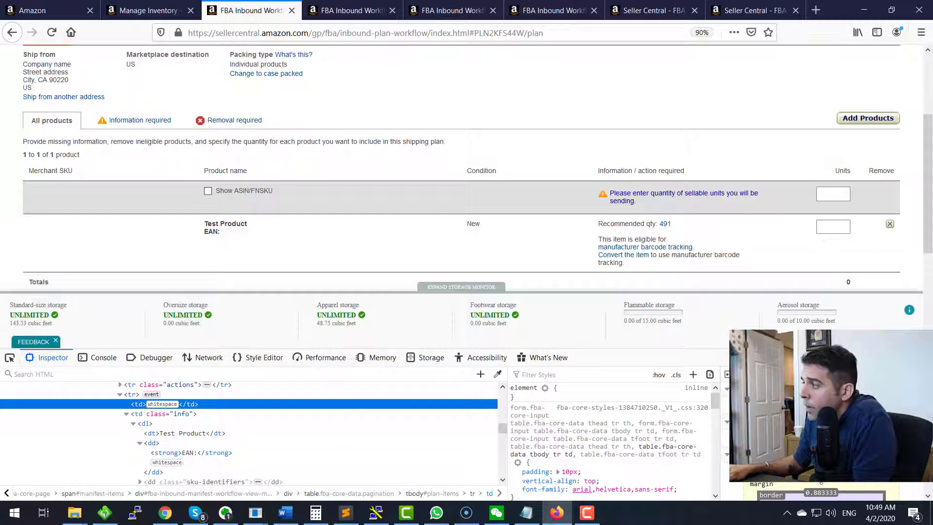
key(F12)
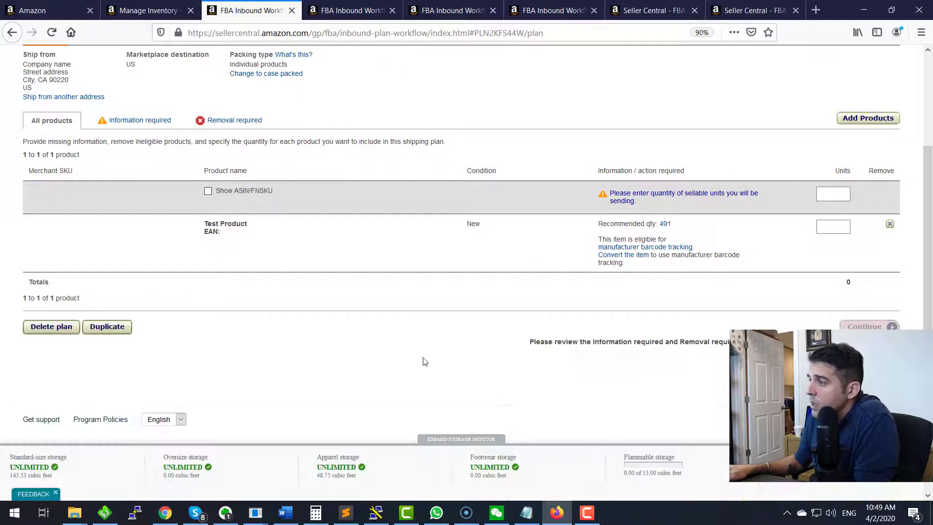
scroll(168, 309, up, 2)
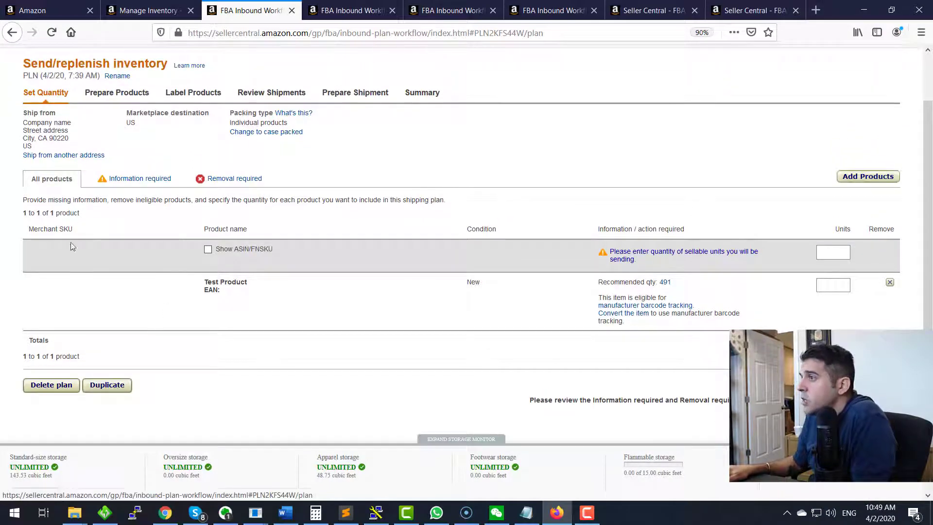
Step: Examine the company, street and city lines of the plan's ship-from address
drag(23, 123, 46, 132)
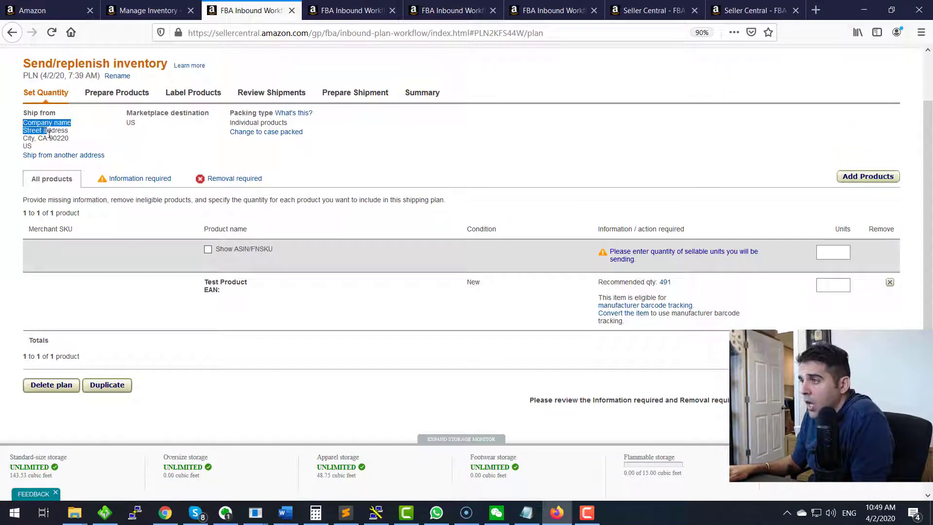
click(48, 135)
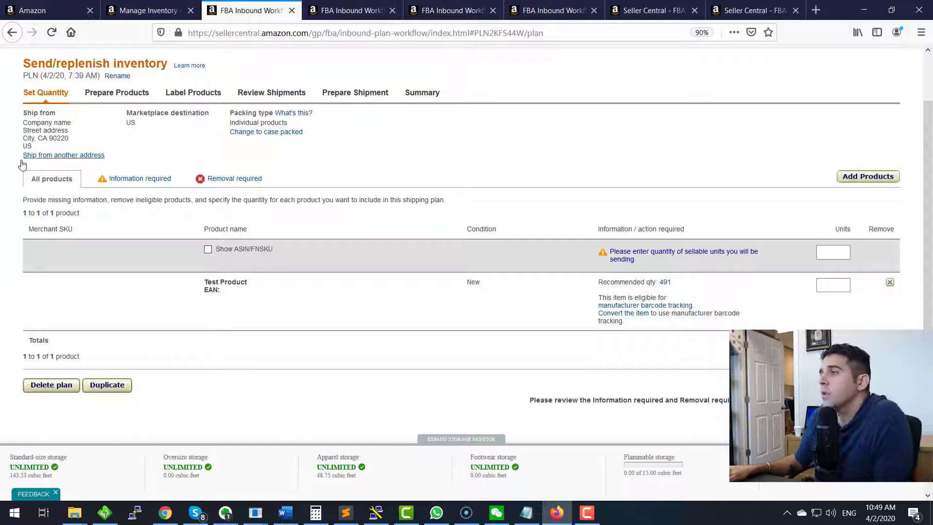
drag(23, 122, 63, 140)
click(62, 140)
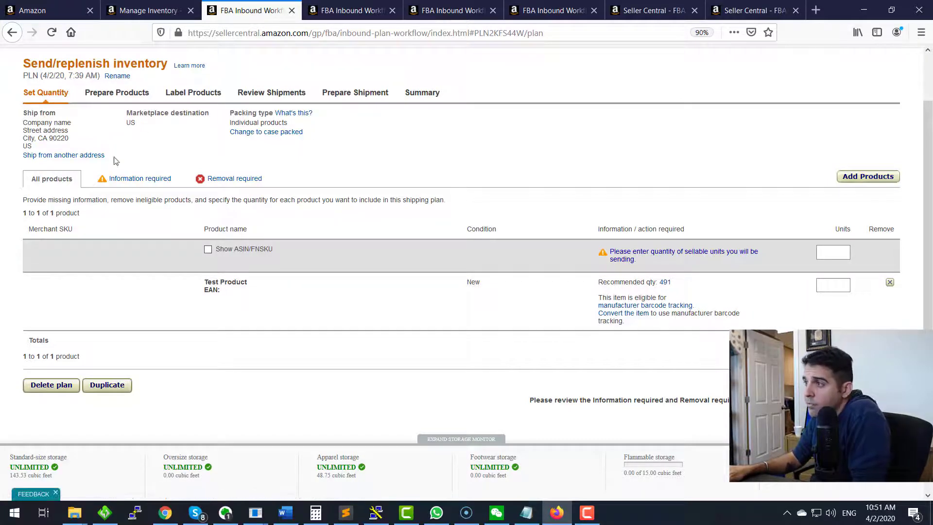
double_click(50, 129)
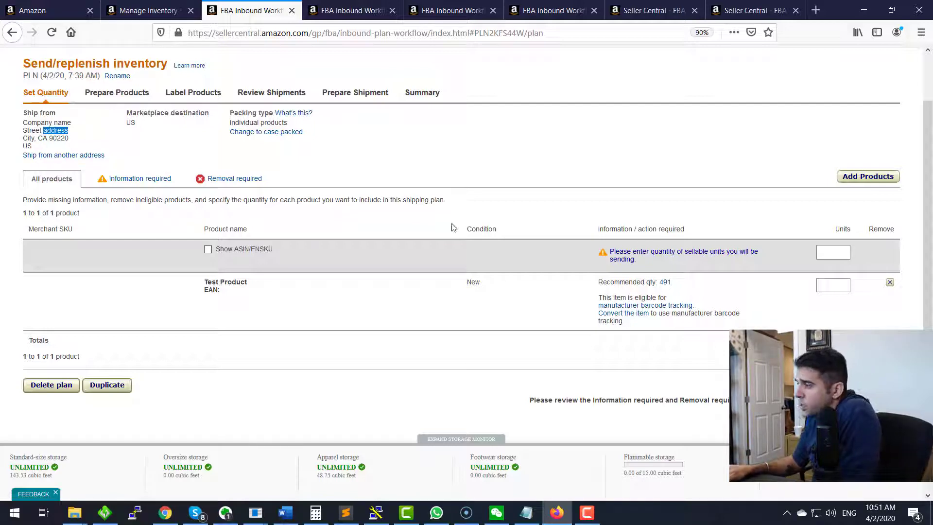
Step: Set the quantity of the Test Product in the shipping plan to 500 units
click(833, 285)
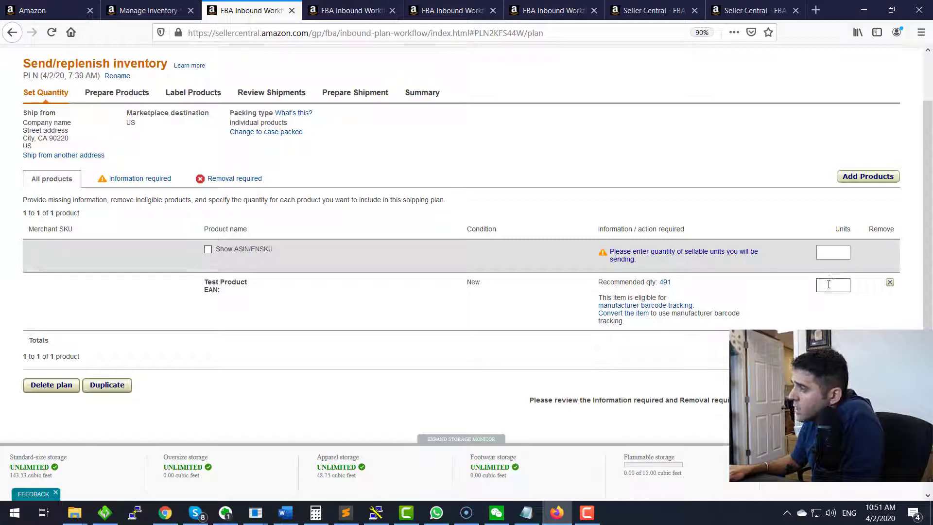
text(500)
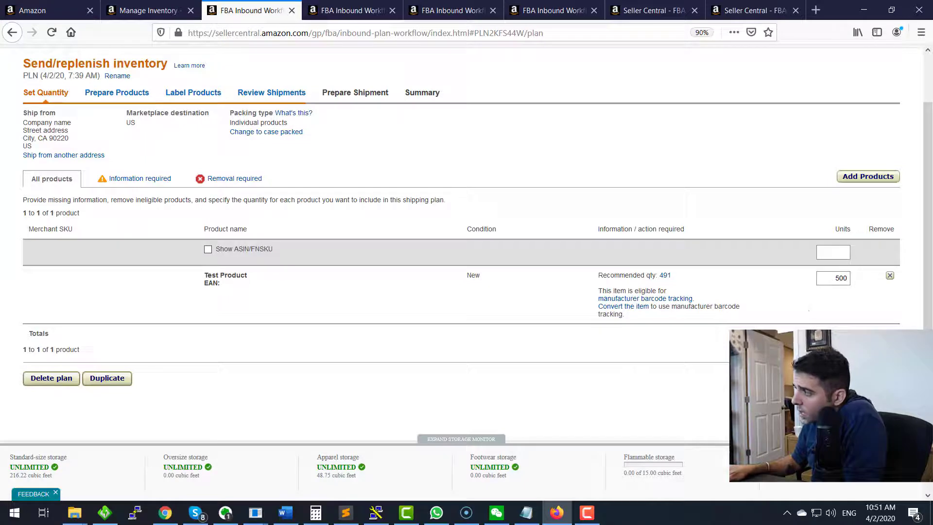
click(332, 4)
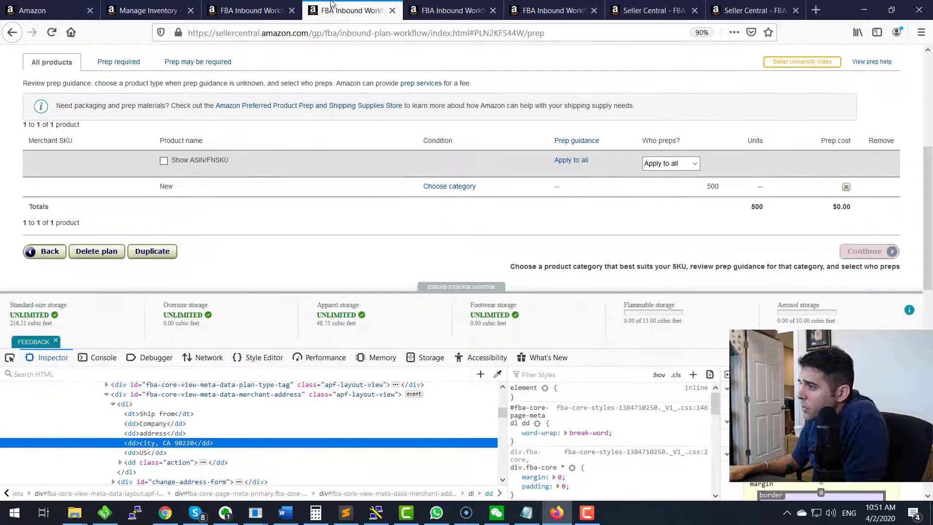
click(251, 10)
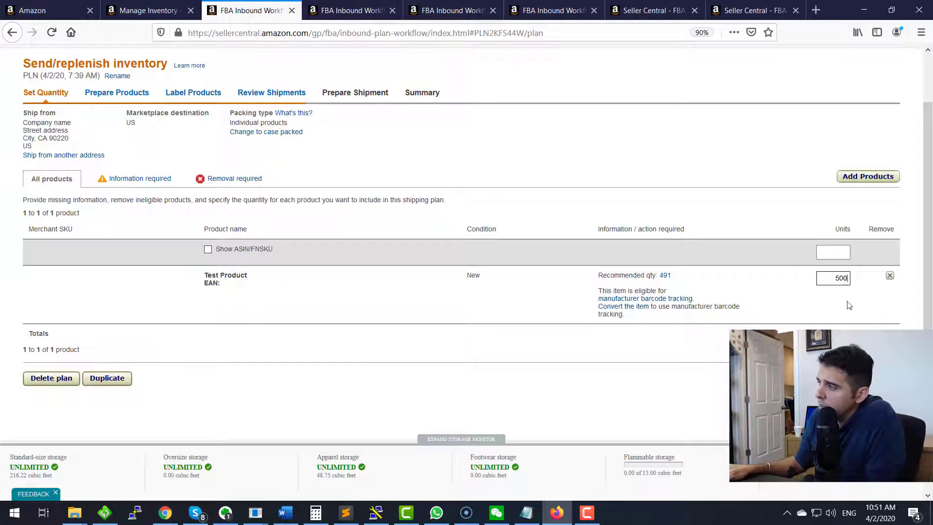
Step: Go to the plan's Prepare Products stage and review its prep guidance and product list
click(359, 10)
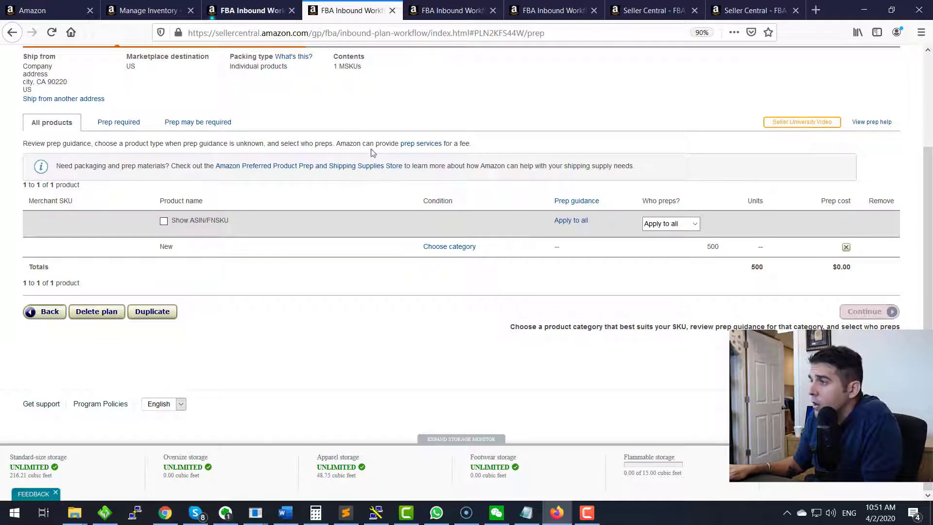
scroll(222, 334, up, 3)
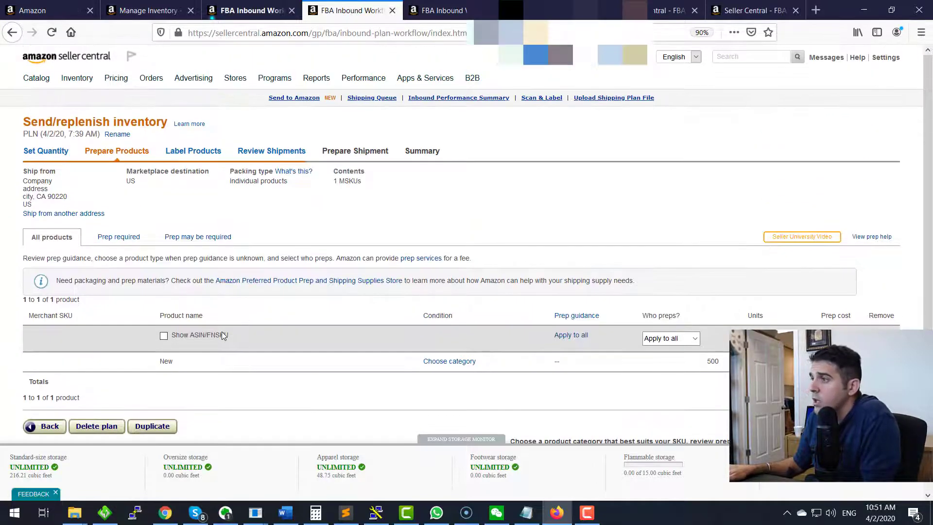
scroll(209, 339, down, 2)
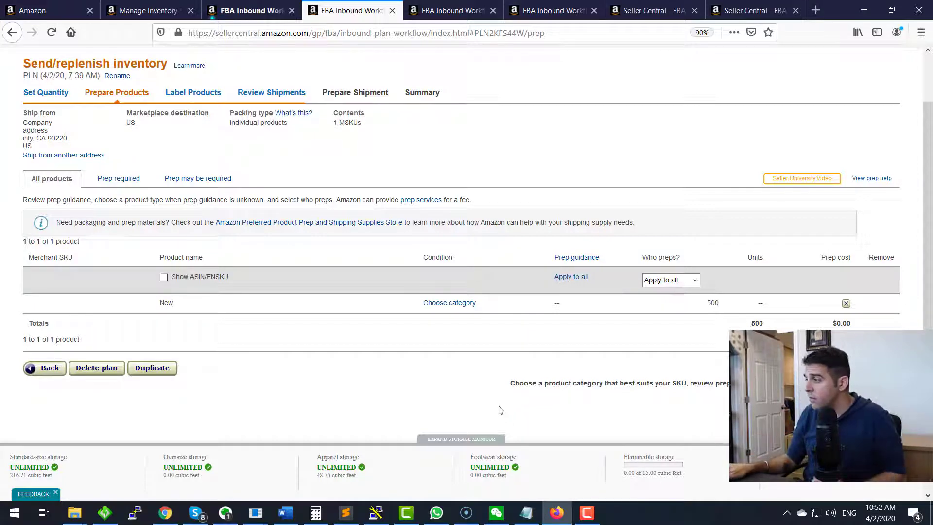
Step: Switch to the intro.txt notes in Notepad, delete the introductory text above "points:", and highlight the start of the labelling note
click(526, 512)
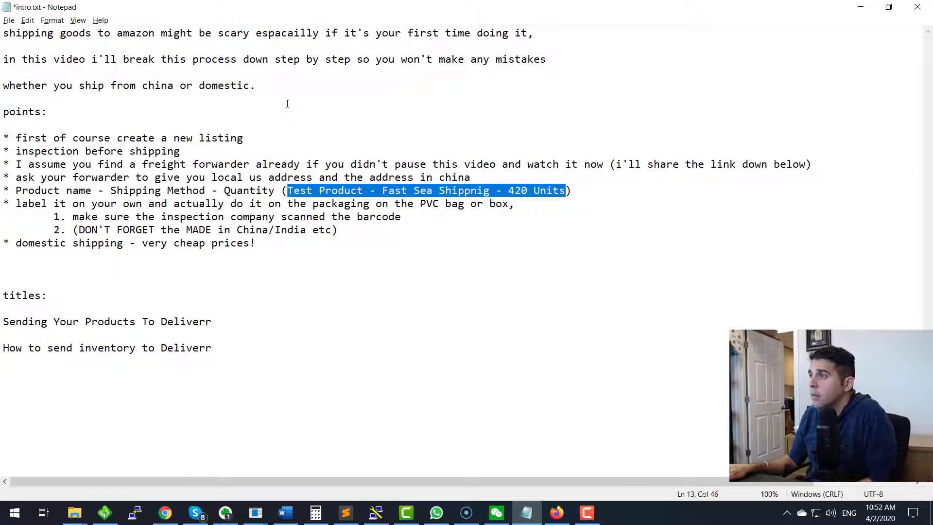
drag(287, 99, 2, 2)
key(BackSpace)
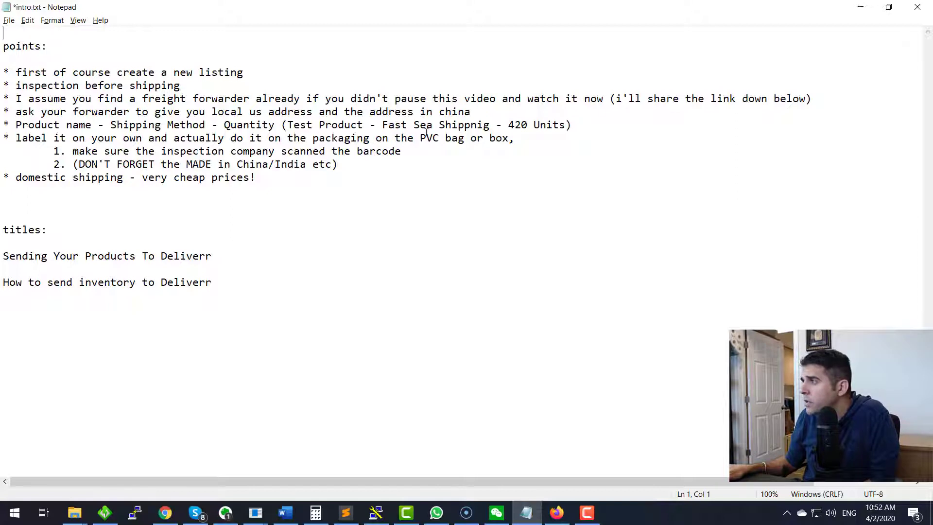
drag(16, 138, 185, 141)
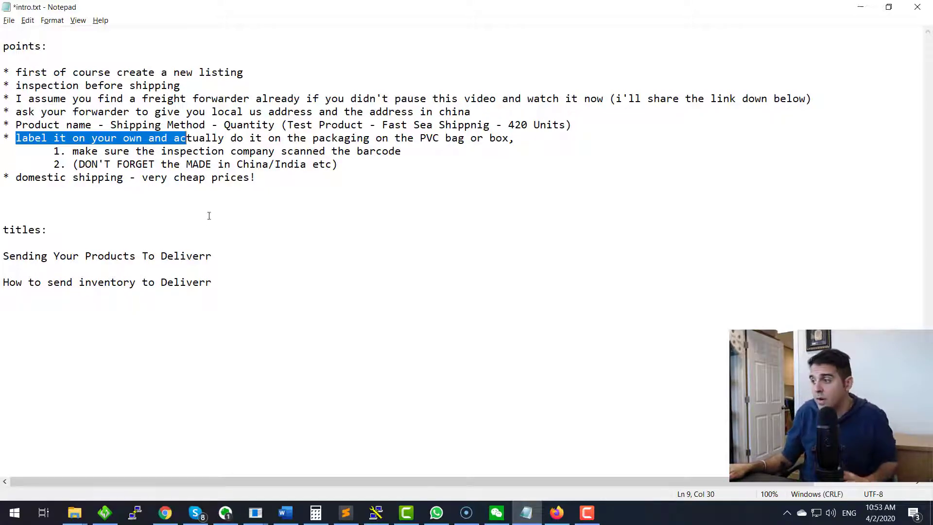
Step: Switch back to Firefox and open a new browser tab
click(557, 514)
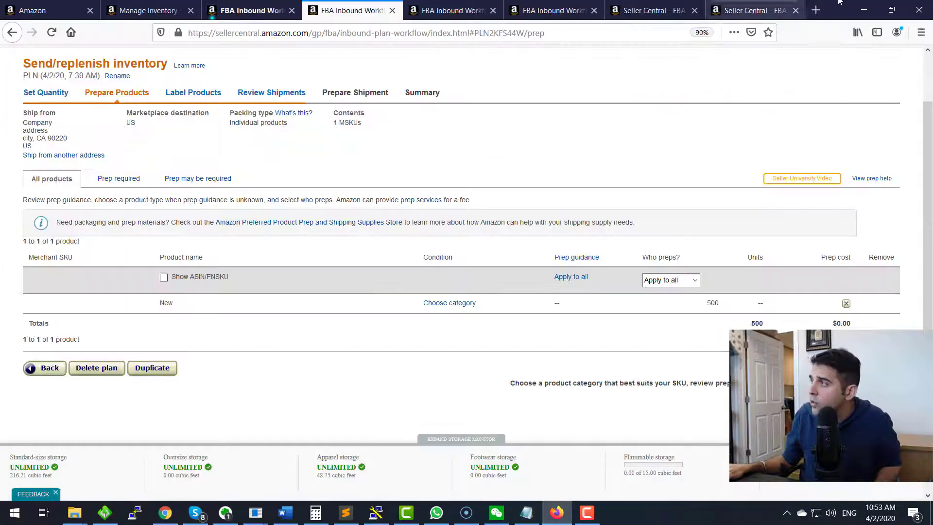
click(818, 9)
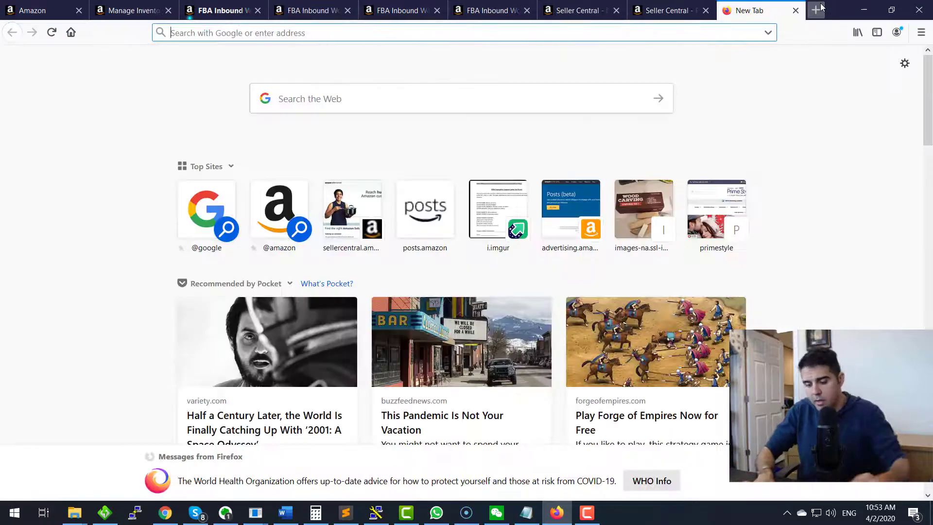
text(barcode on )
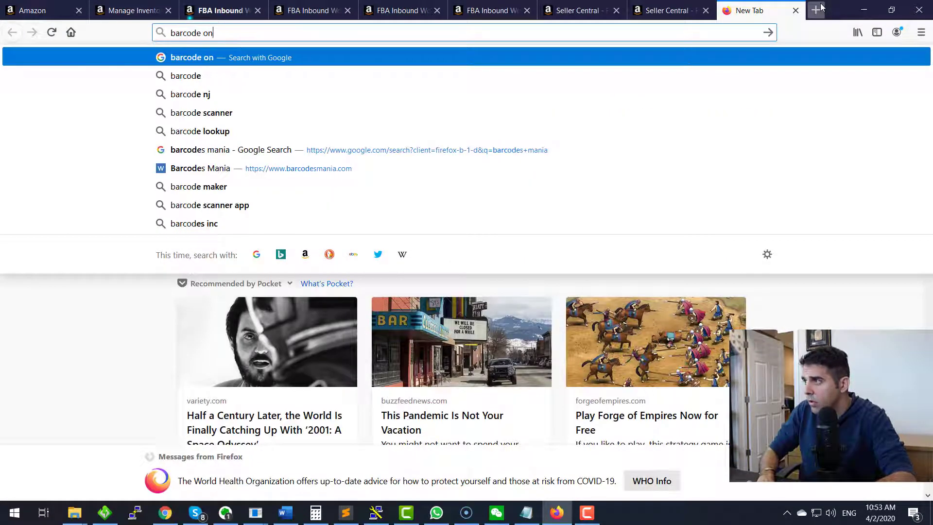
text(pa)
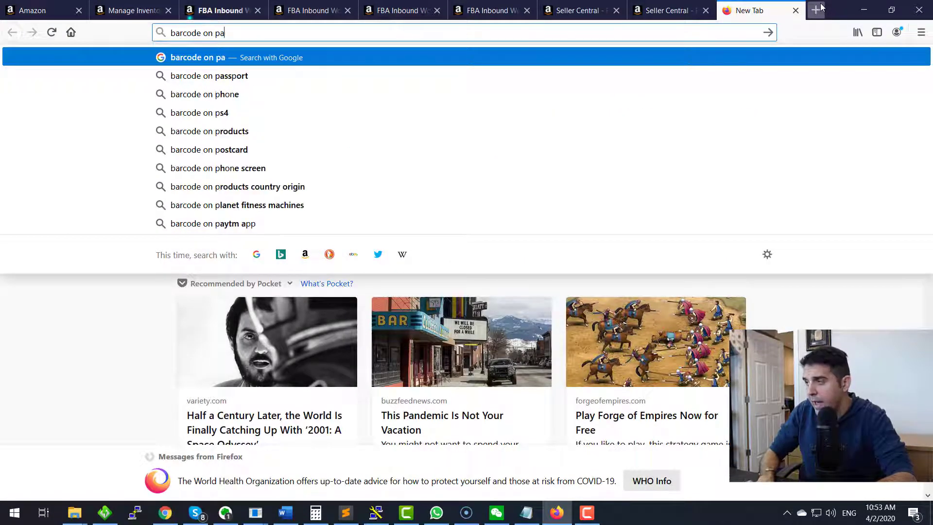
text(ckagingA)
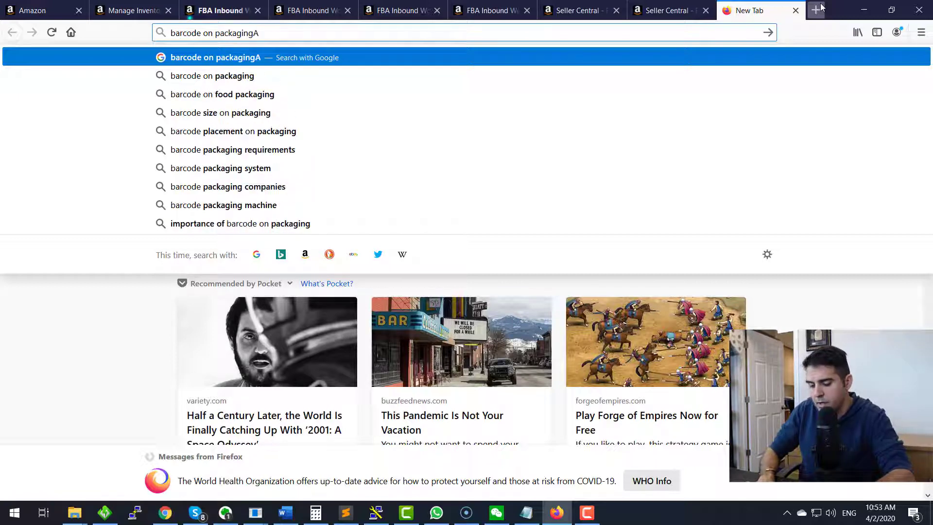
text(fnsku Afnsku)
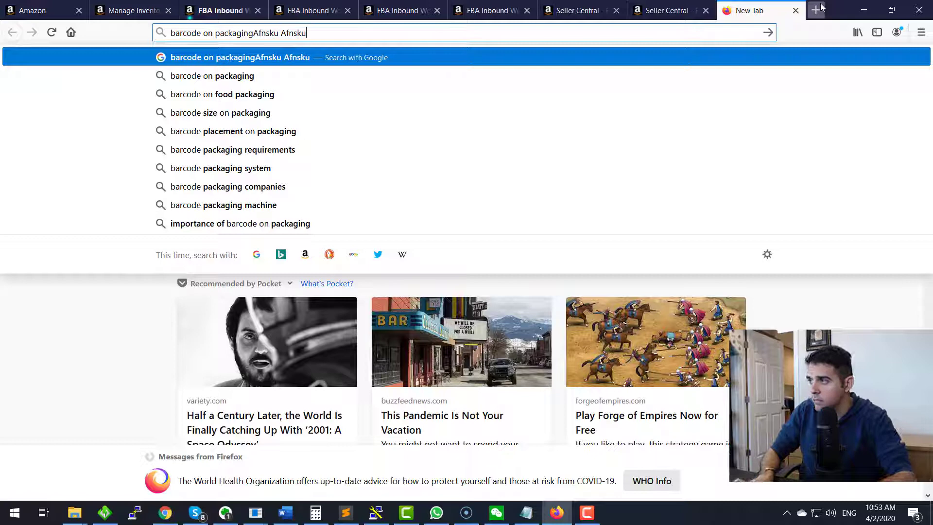
key(BackSpace)
text(A)
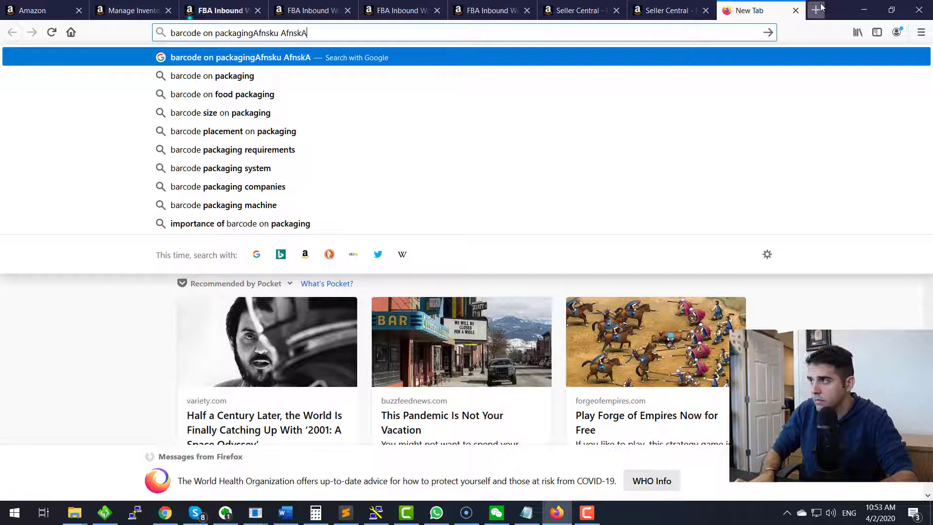
key(ctrl+a)
key(BackSpace)
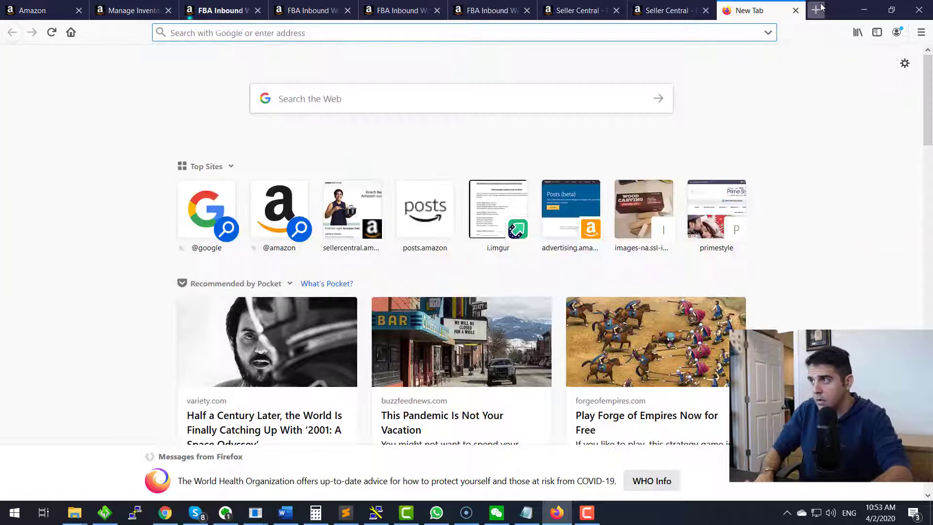
Step: Search Google Images for "fnsku label on packaging", enlarge the supplement bottle label example, and close the search tab
text(fnsku lab)
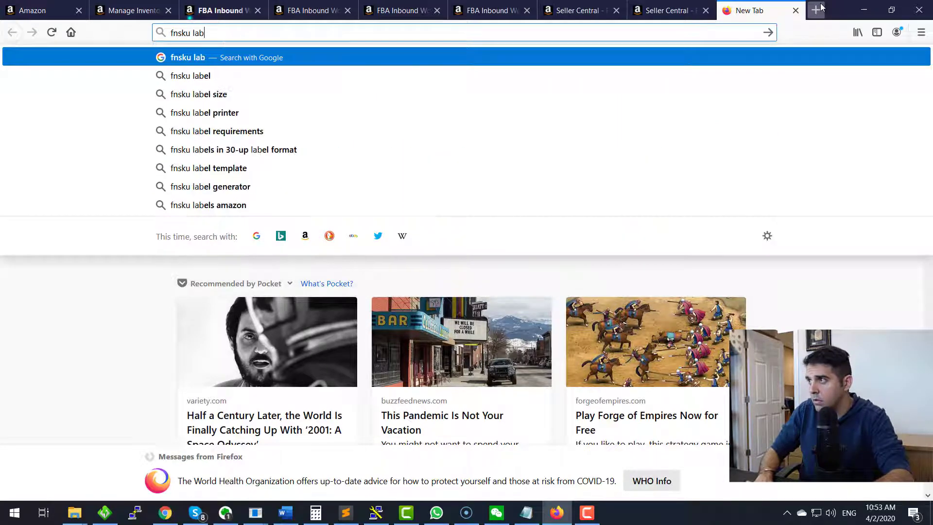
text(el on packahing)
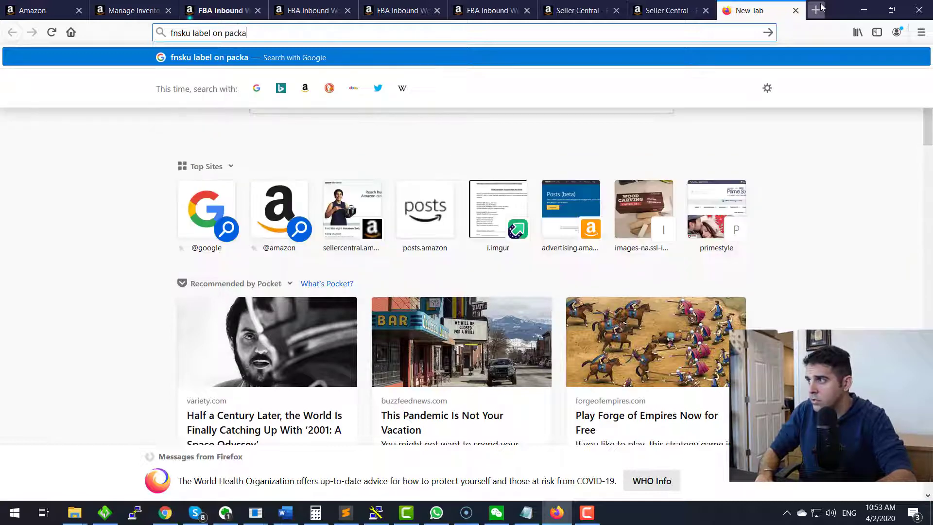
key(Return)
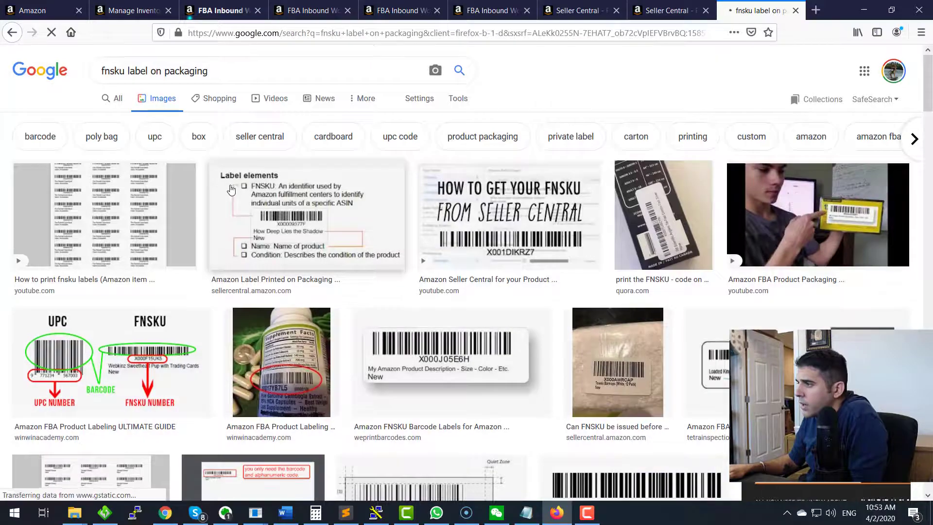
scroll(284, 283, down, 1)
click(284, 284)
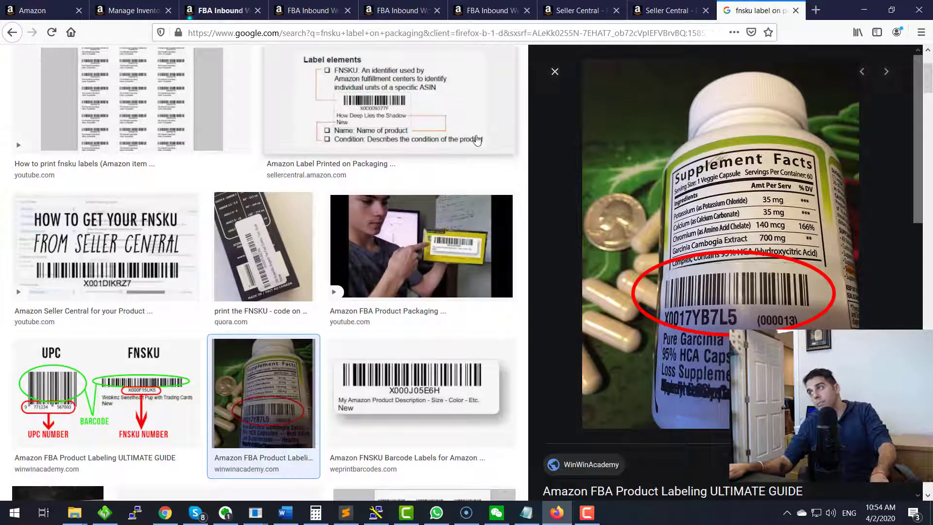
click(795, 10)
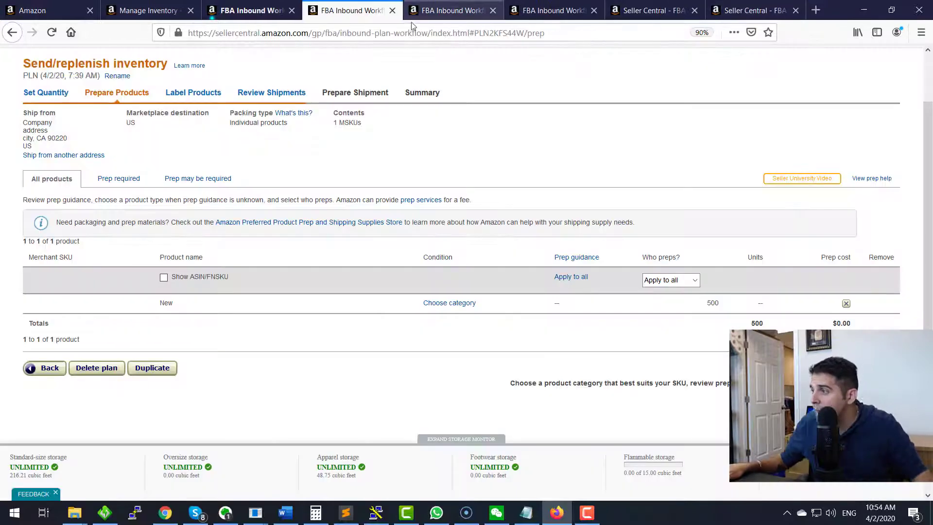
Step: Set Merchant as who preps for all products and apply the No Prep Needed category to them
click(656, 283)
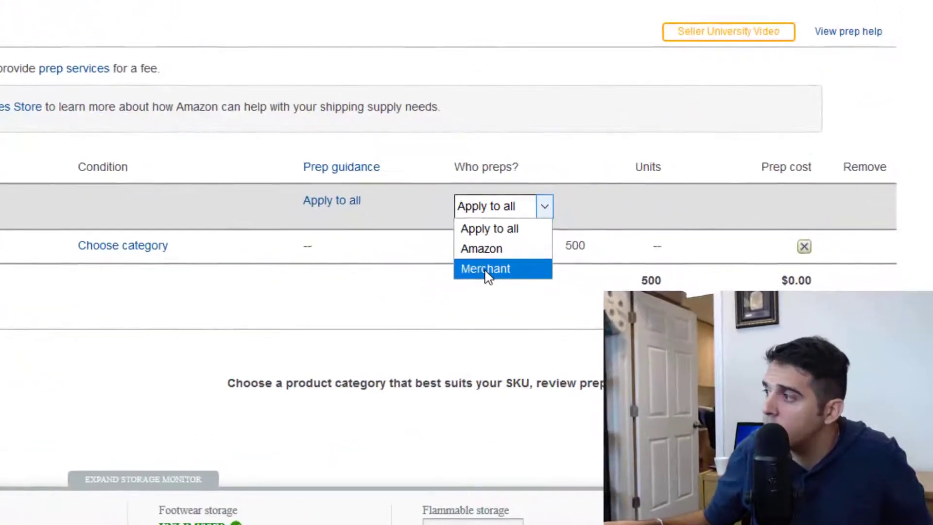
click(573, 293)
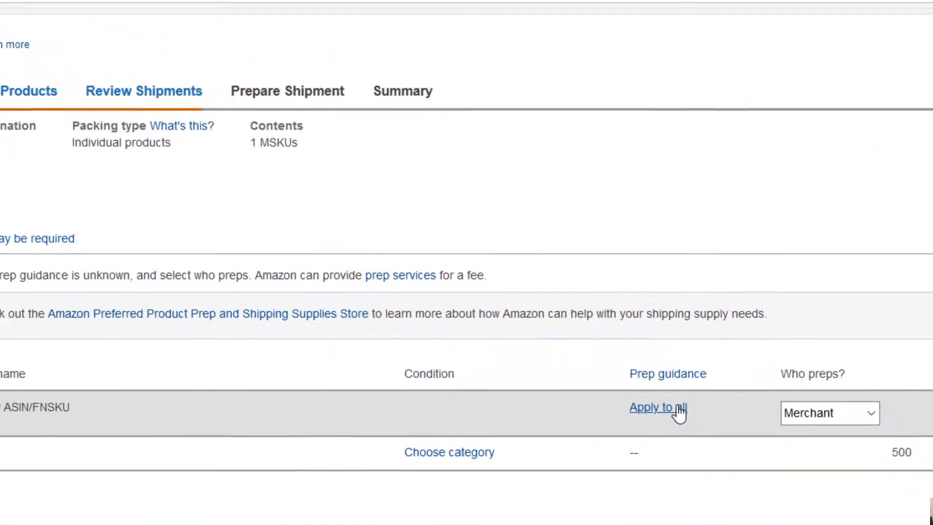
click(349, 204)
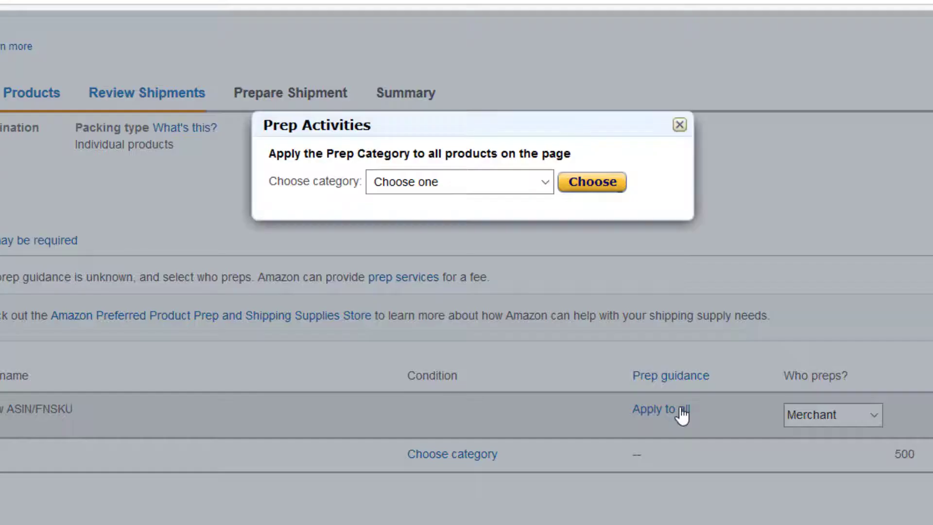
click(485, 182)
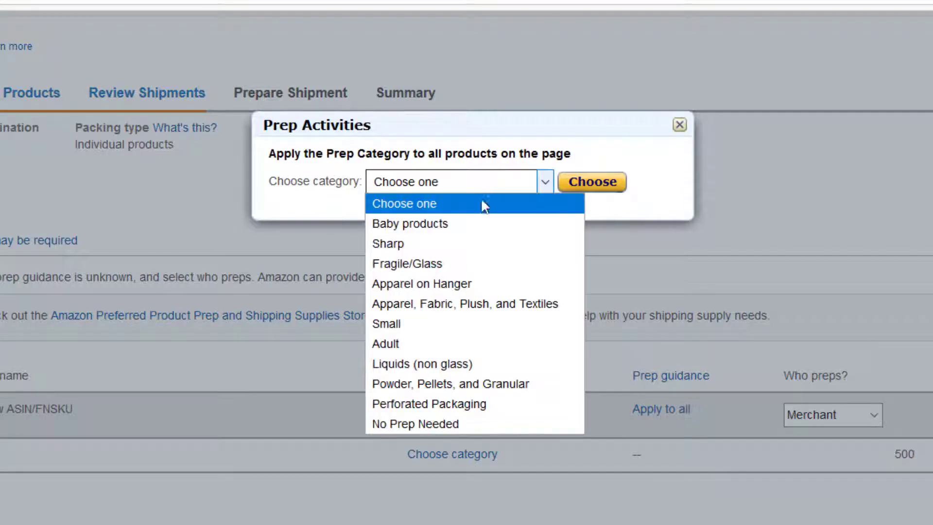
click(439, 425)
click(592, 182)
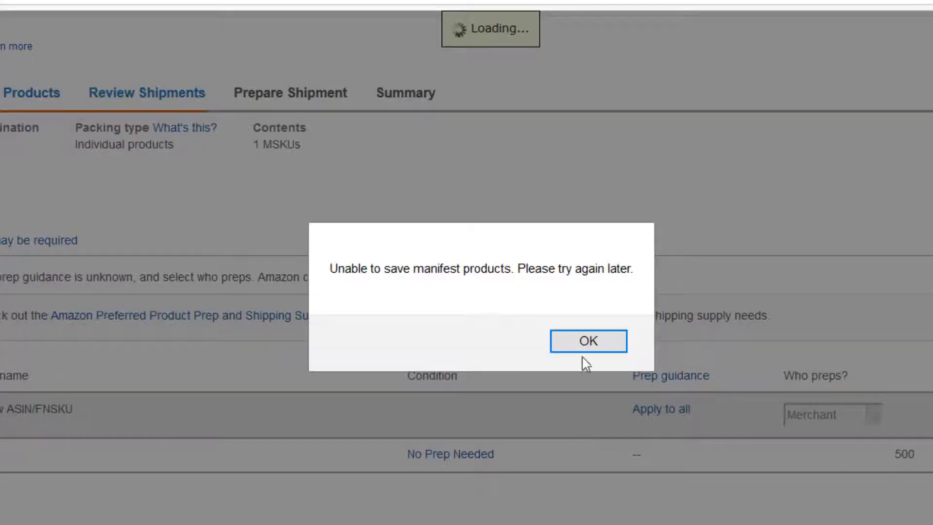
click(586, 345)
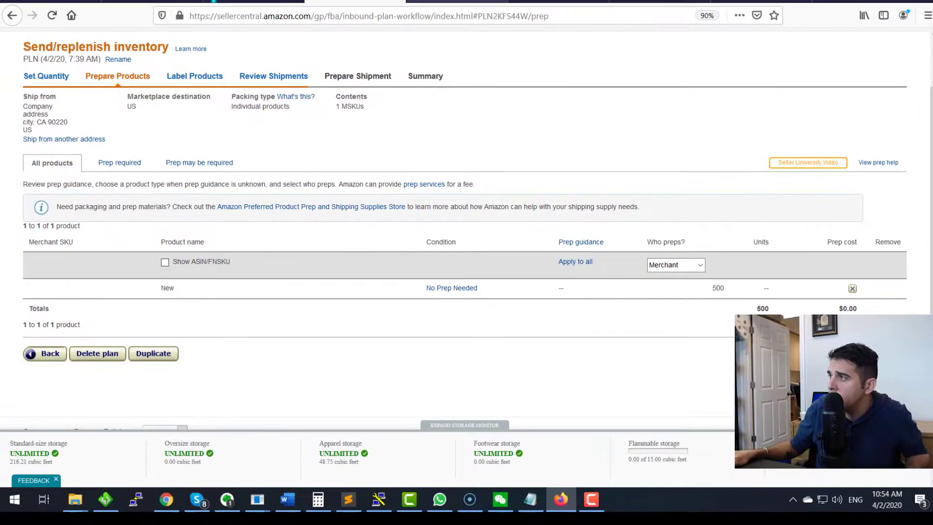
Step: Go to the Label Products stage and try printing the page's product labels as 30-up labels on US Letter
click(436, 2)
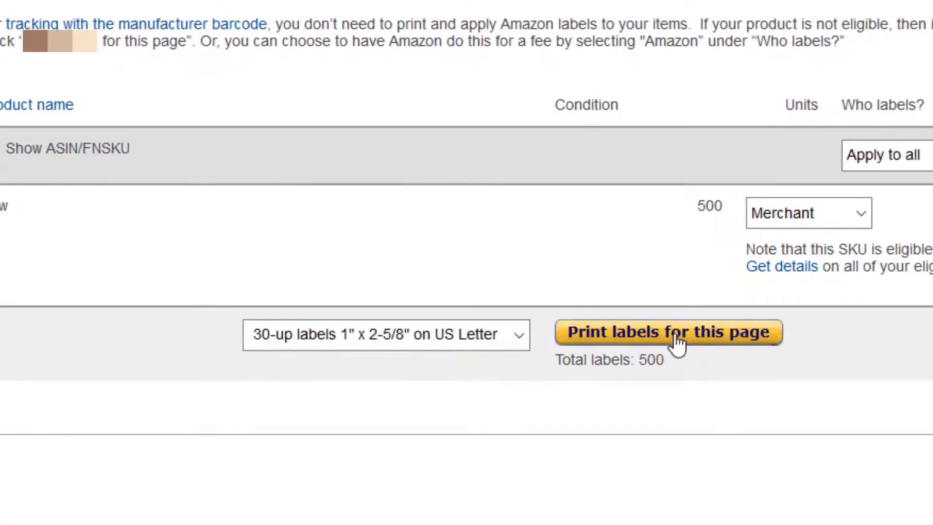
click(676, 335)
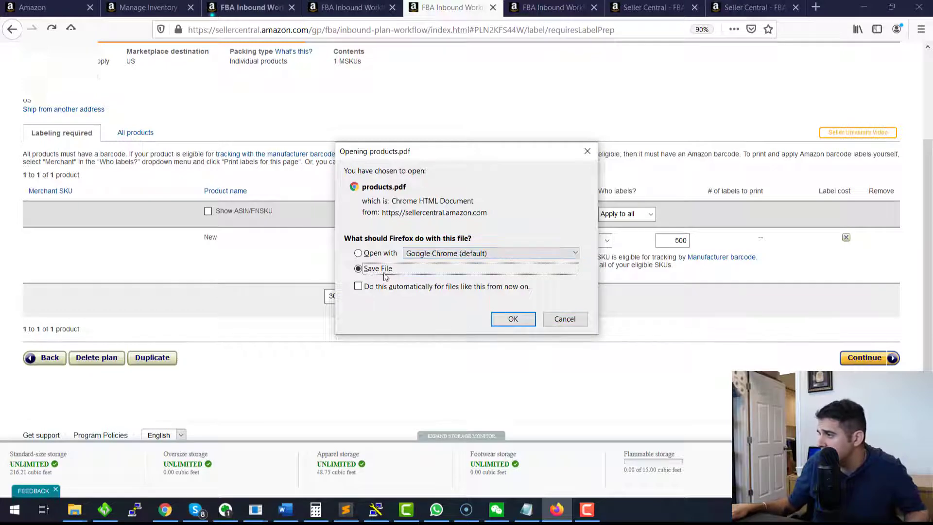
click(550, 318)
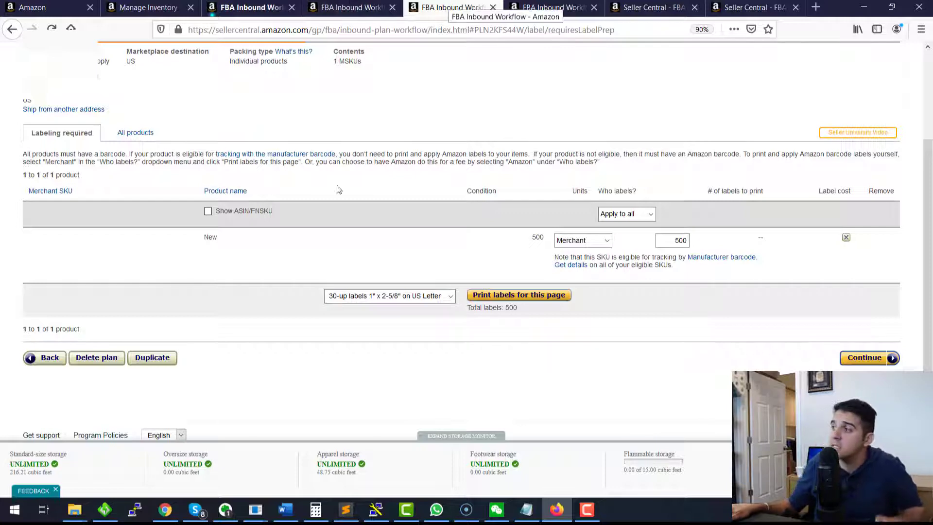
Step: Highlight the "inspection before shipping" point in the intro.txt notes in Notepad and return to Firefox
click(526, 509)
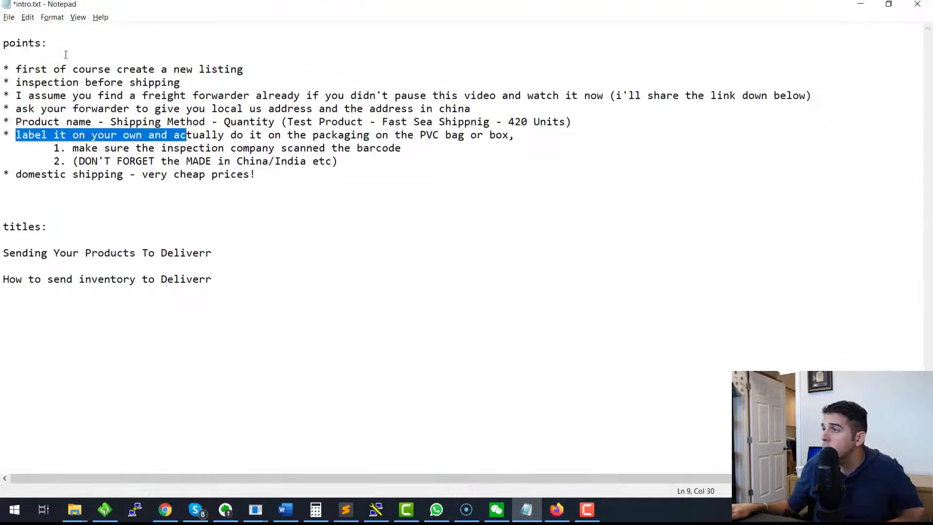
drag(223, 88, 17, 83)
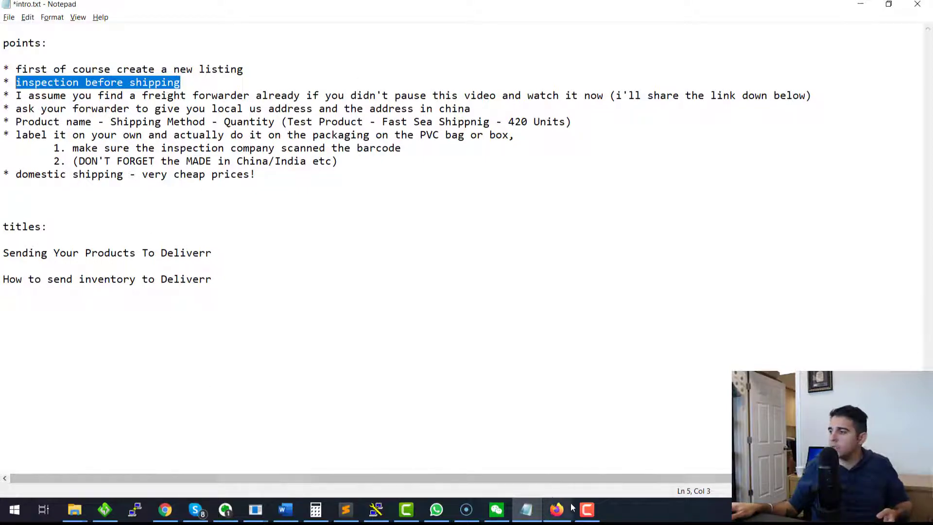
click(557, 509)
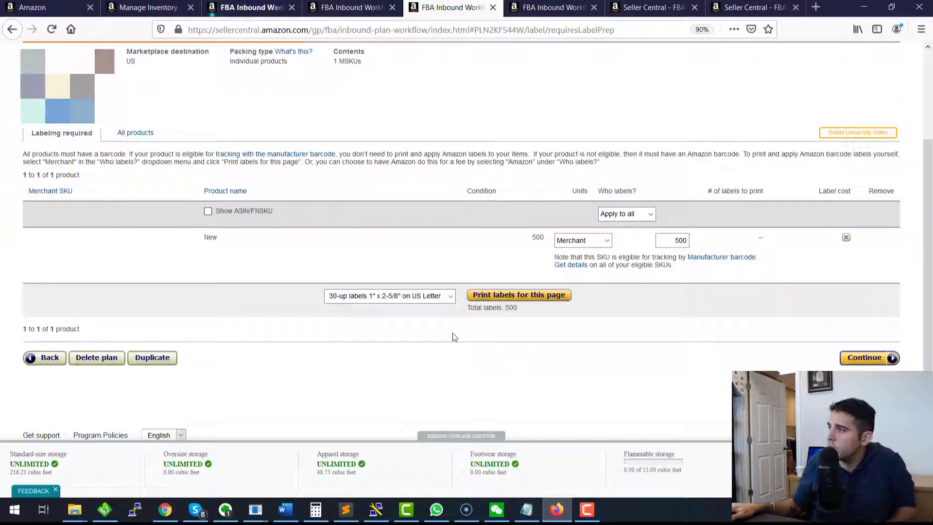
Step: On the Review Shipments stage, copy the new shipment's custom name and restore the default "FBA (4/2/20, 7:43 AM) - 1"
click(530, 6)
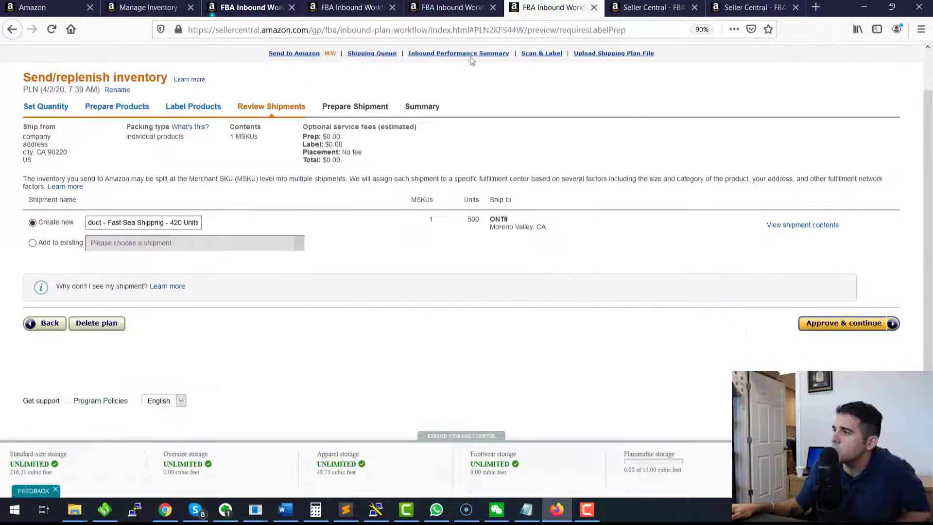
double_click(134, 223)
click(135, 223)
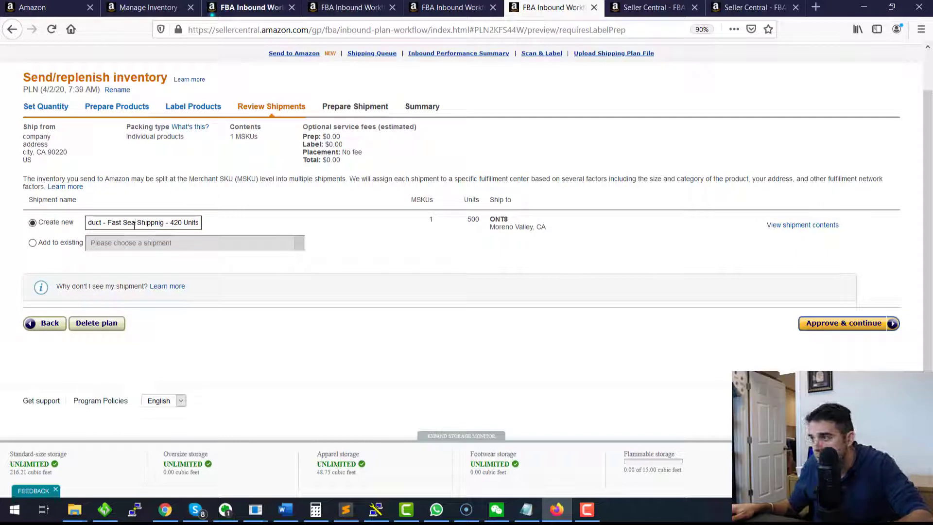
key(ctrl+a)
key(BackSpace)
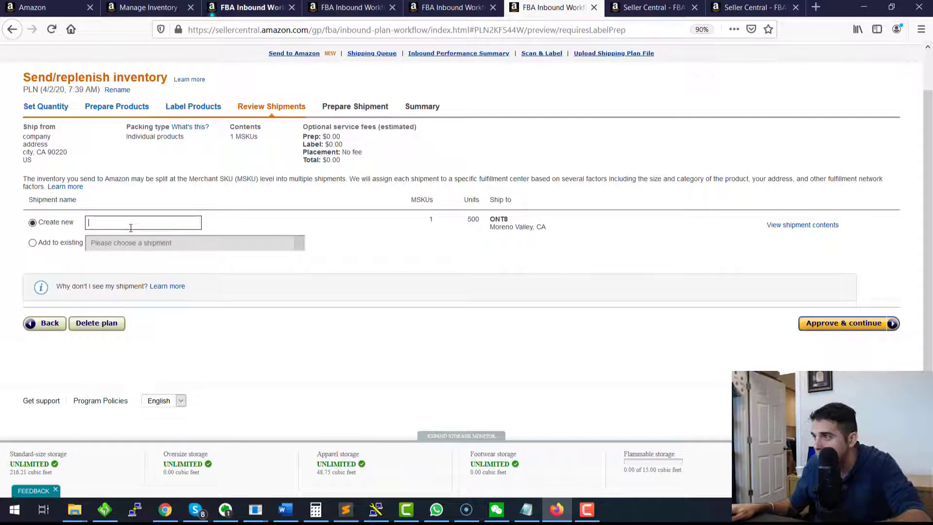
key(ctrl+z)
key(ctrl+c)
key(ctrl+z)
Step: Replace the new shipment's default name with the copied "Test Product - Fast Sea Shippnig - 420 Units"
click(119, 224)
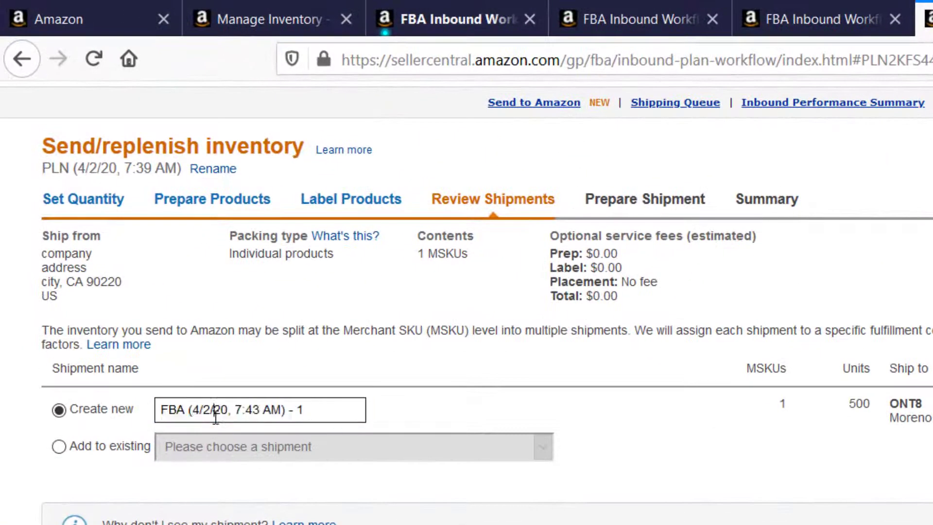
double_click(182, 411)
click(175, 411)
click(328, 411)
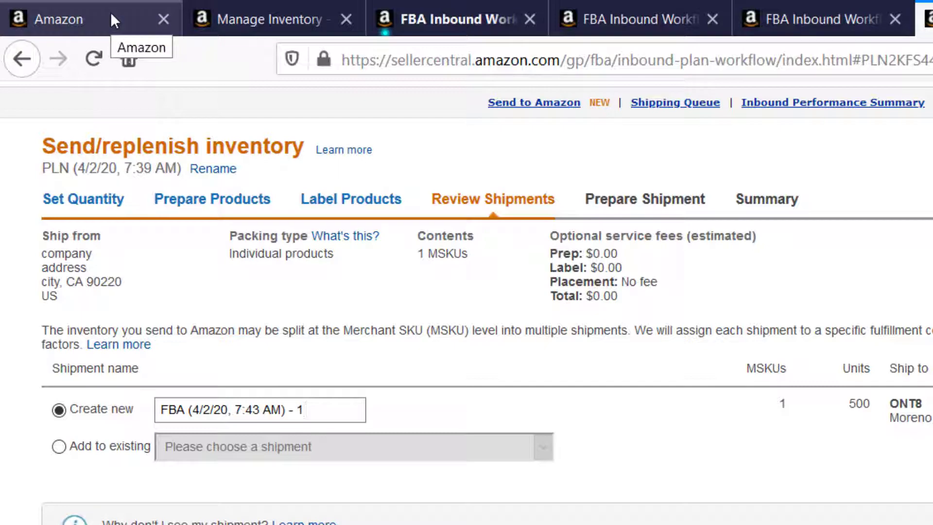
key(ctrl+a)
key(ctrl+v)
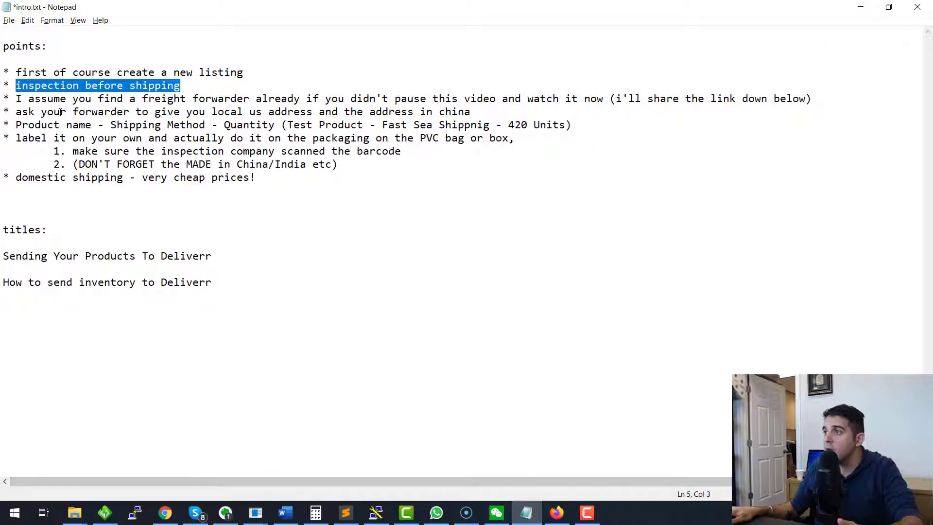
Step: Highlight "Product name" in the Notepad notes, and highlight the matching product part of the shipment name in Firefox
drag(91, 125, 15, 127)
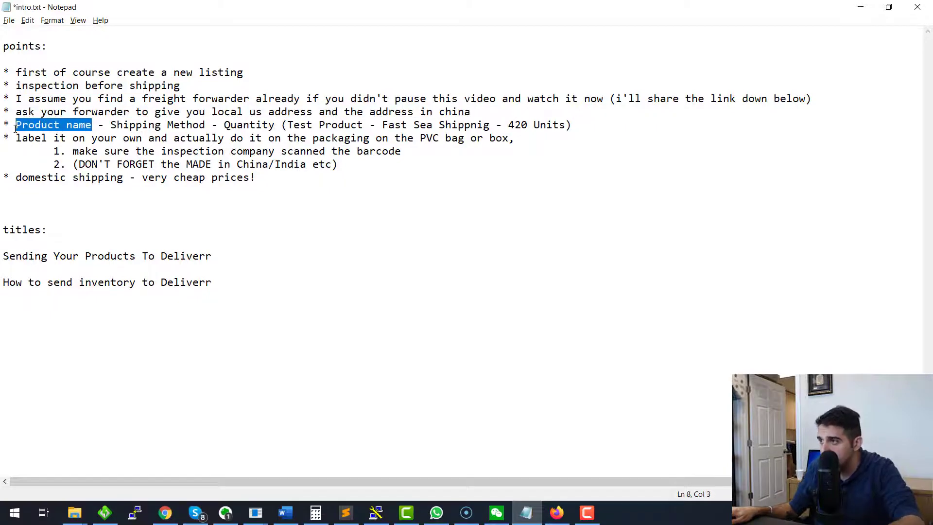
key(alt+Tab)
drag(111, 226, 32, 209)
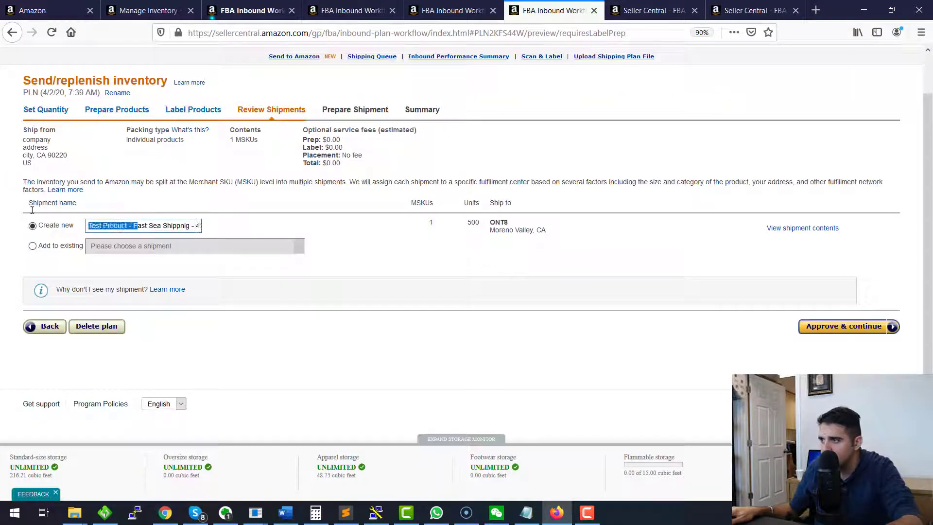
Step: Switch back to the Notepad notes and highlight "Shipping Method" and its example "Fast Sea Shippnig"
key(alt+Tab)
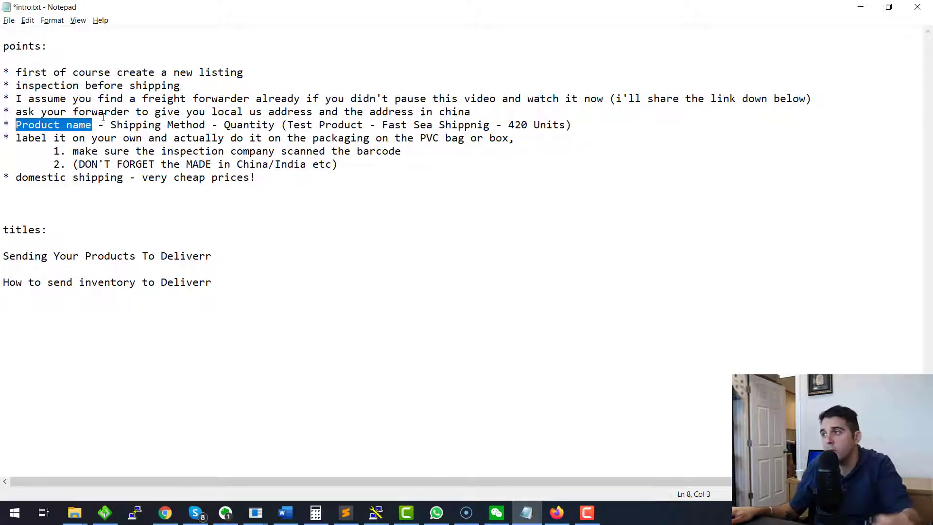
drag(205, 125, 115, 125)
drag(98, 125, 204, 125)
click(205, 125)
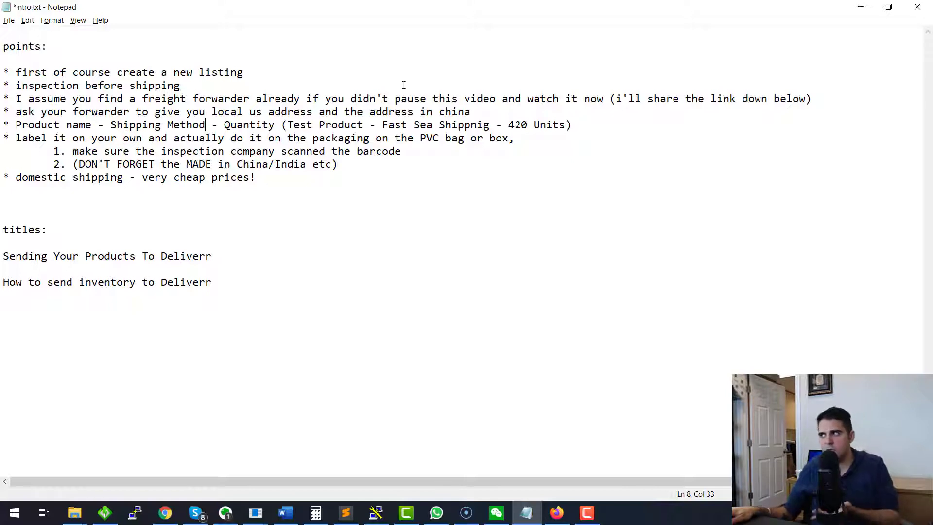
mouse_move(383, 124)
mouse_down()
mouse_move(489, 125)
mouse_move(382, 124)
mouse_up()
click(490, 125)
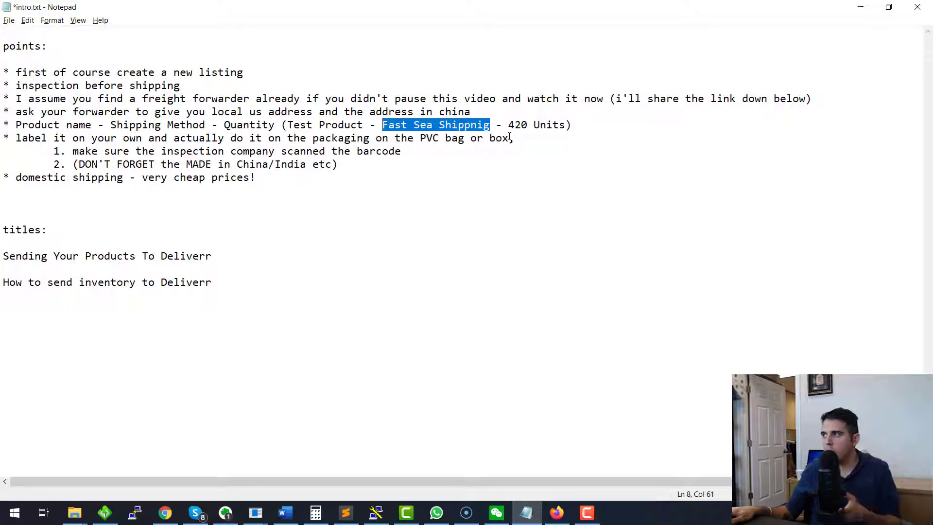
Step: Highlight "Quantity" and its example "420 Units" in the notes, plus the reminder about the MADE in China/India marking
drag(229, 125, 267, 112)
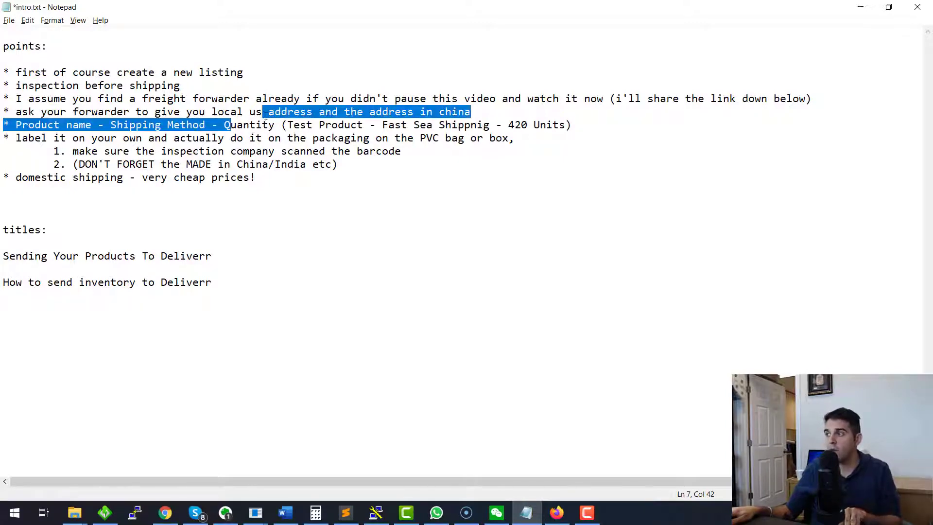
double_click(253, 125)
click(547, 125)
drag(508, 125, 562, 133)
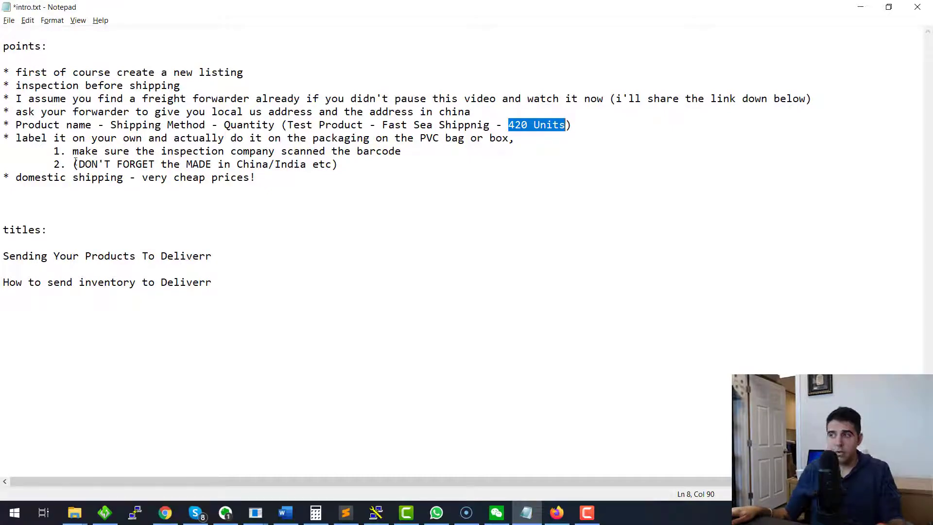
drag(73, 164, 342, 165)
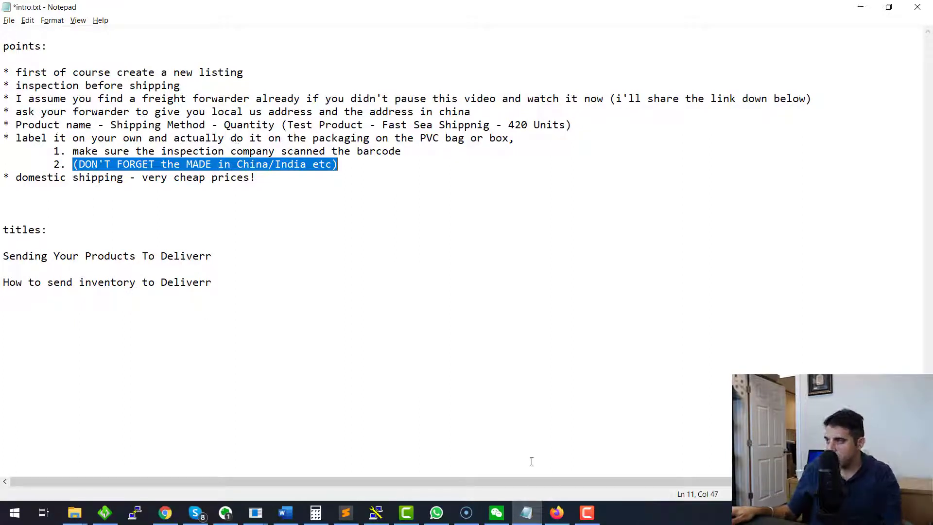
Step: Switch back to Firefox and compare the shipment's ship-to destination on the View Shipments and Review Shipments stages
click(556, 513)
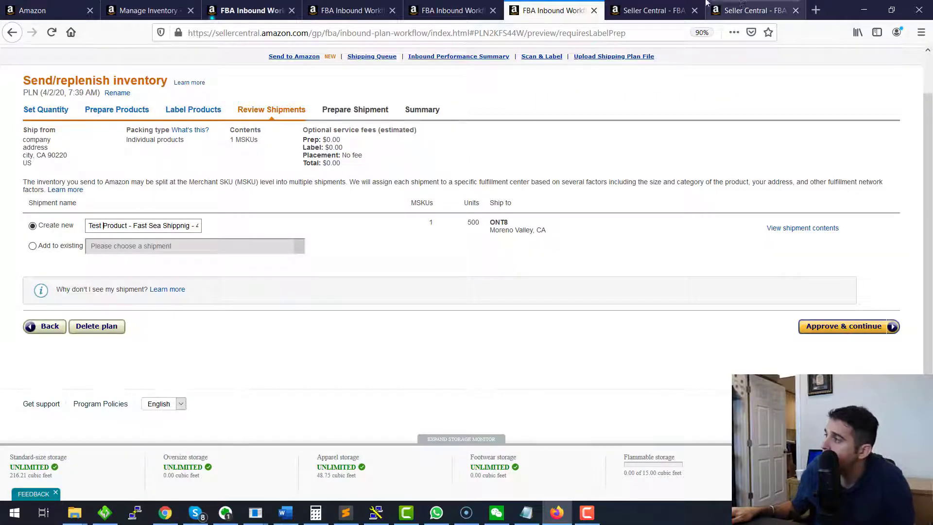
click(625, 3)
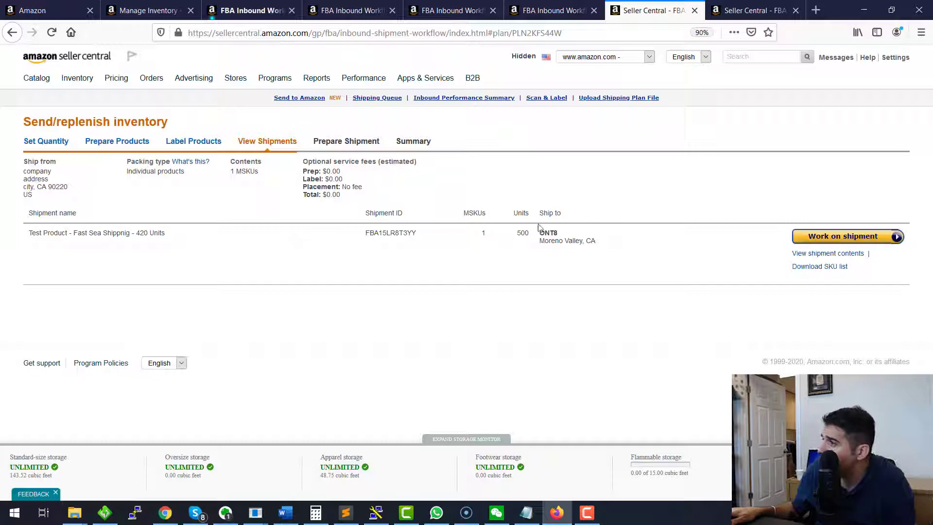
drag(538, 227, 598, 245)
click(597, 243)
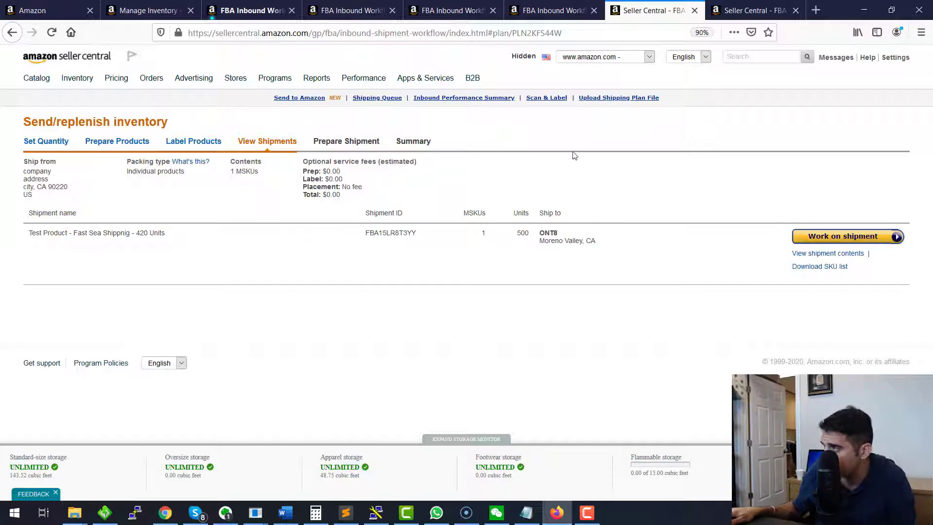
key(ctrl+shift+Tab)
triple_click(528, 231)
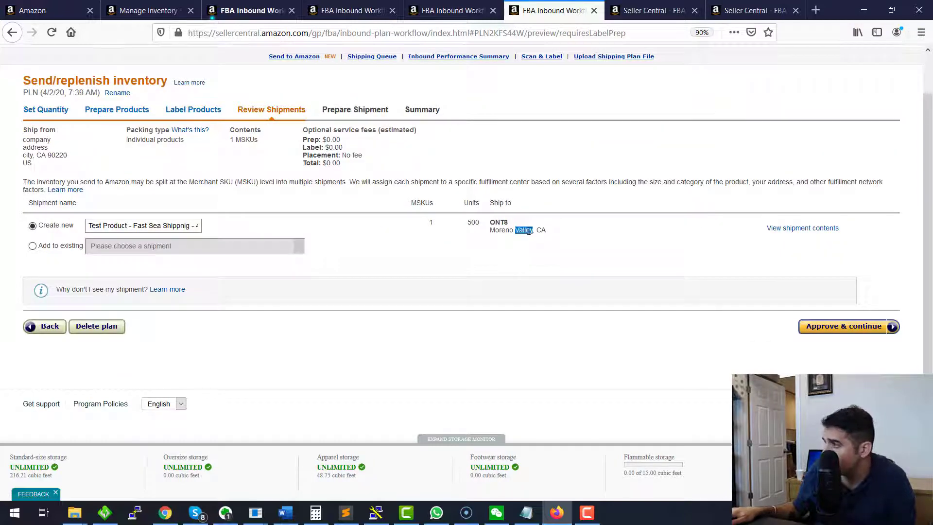
click(508, 242)
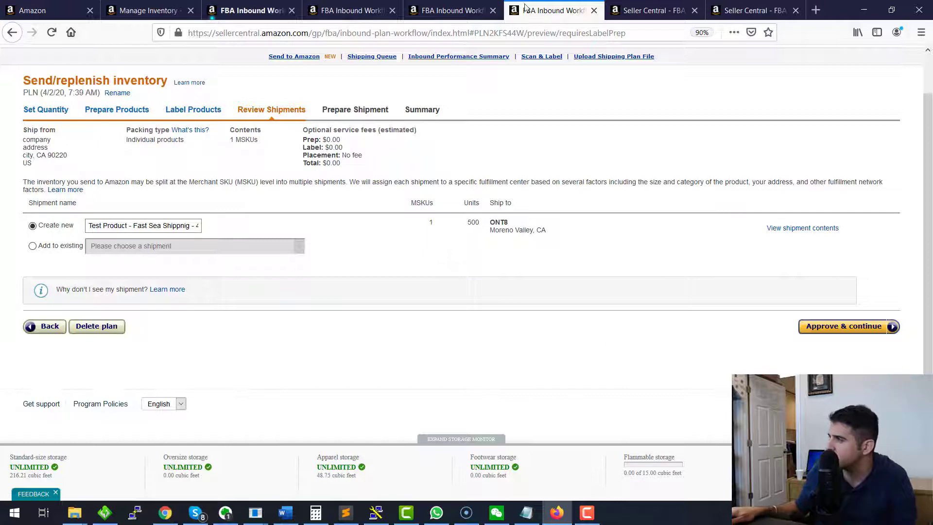
Step: Go to the shipment's Prepare Shipment stage and review its shipment contents and shipping service options
click(651, 11)
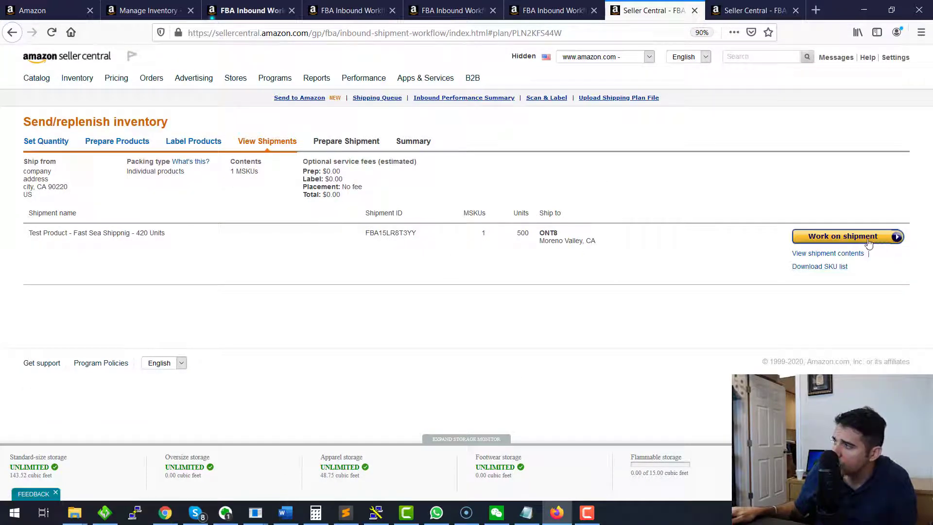
click(748, 9)
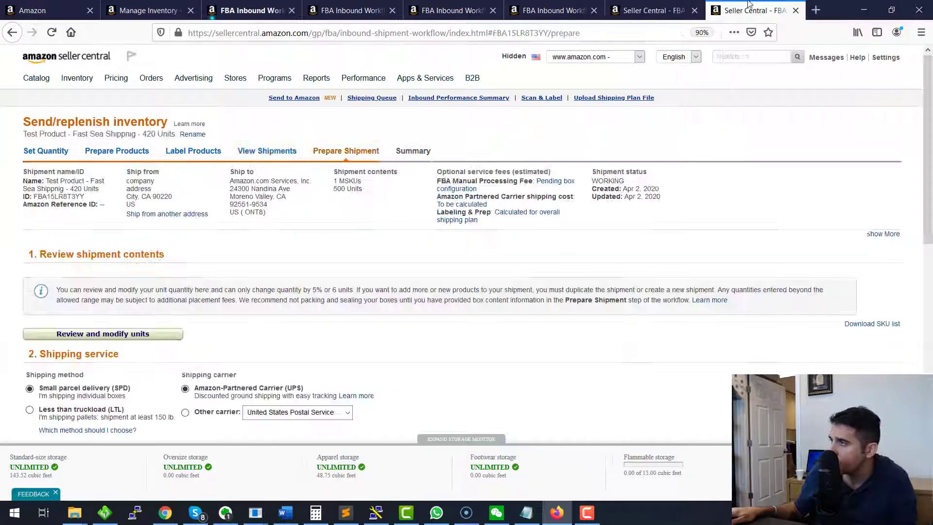
scroll(184, 382, down, 1)
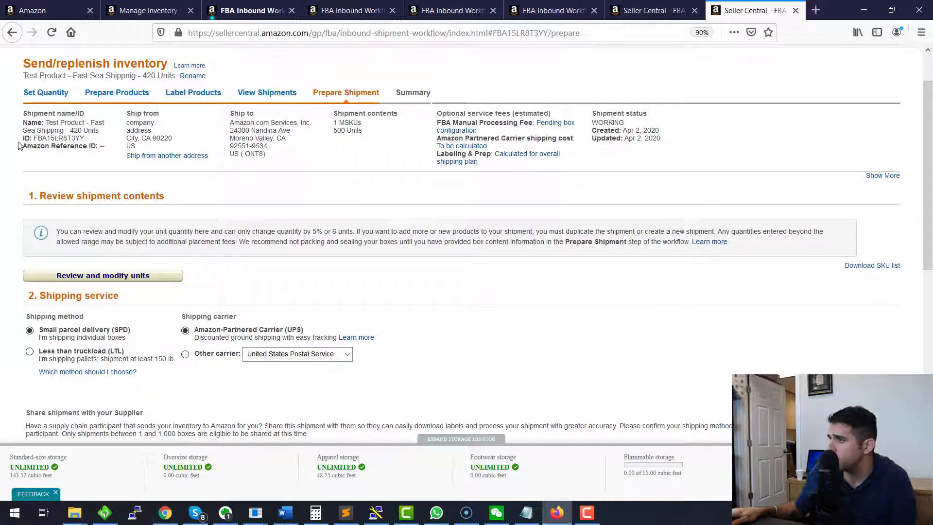
scroll(199, 262, down, 2)
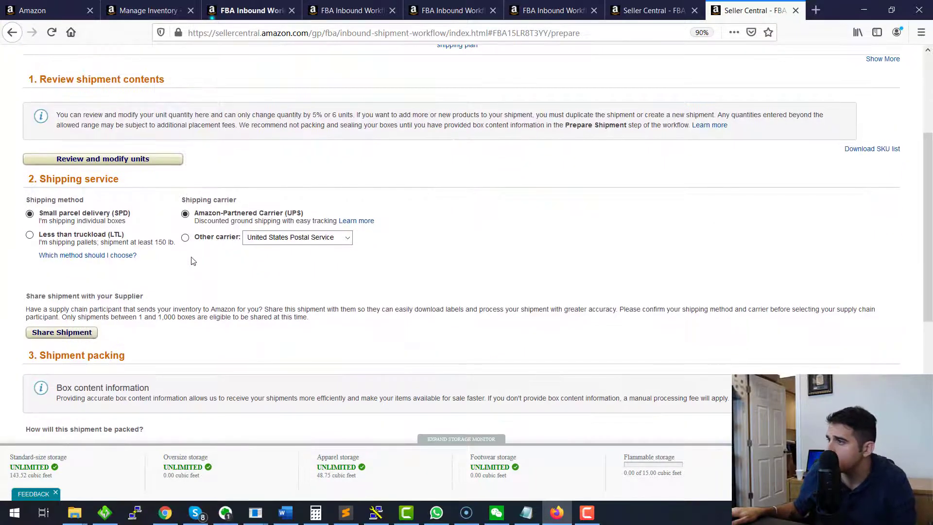
Step: Switch the shipping carrier from the Amazon-partnered service to another carrier and choose "Other" as the carrier
scroll(169, 276, down, 2)
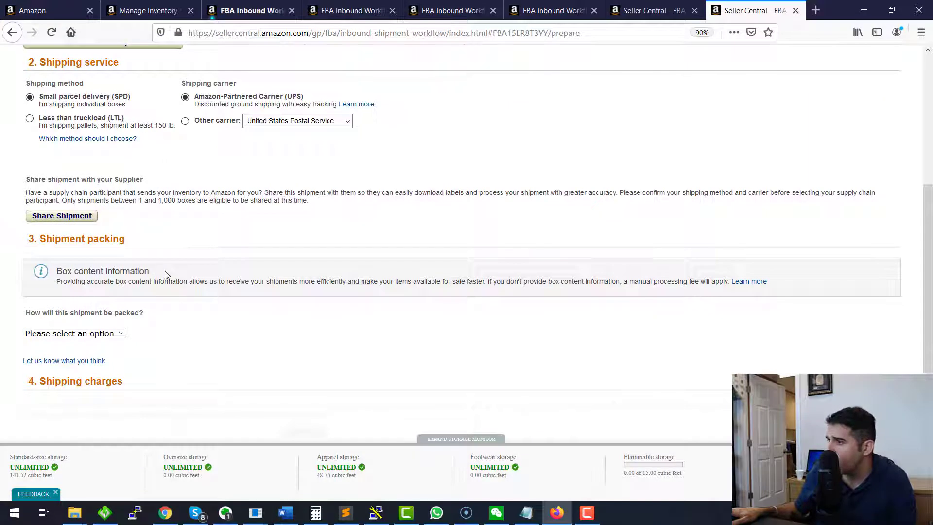
scroll(166, 275, up, 1)
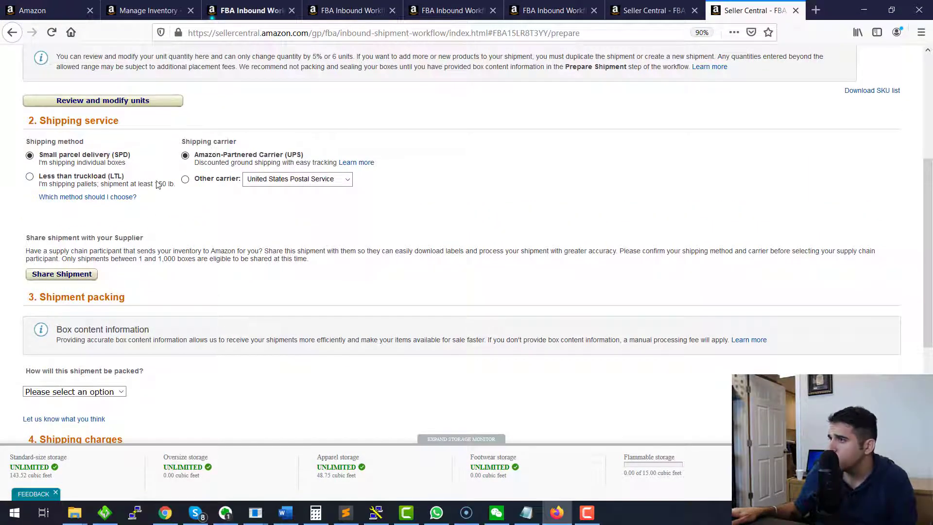
scroll(80, 249, up, 2)
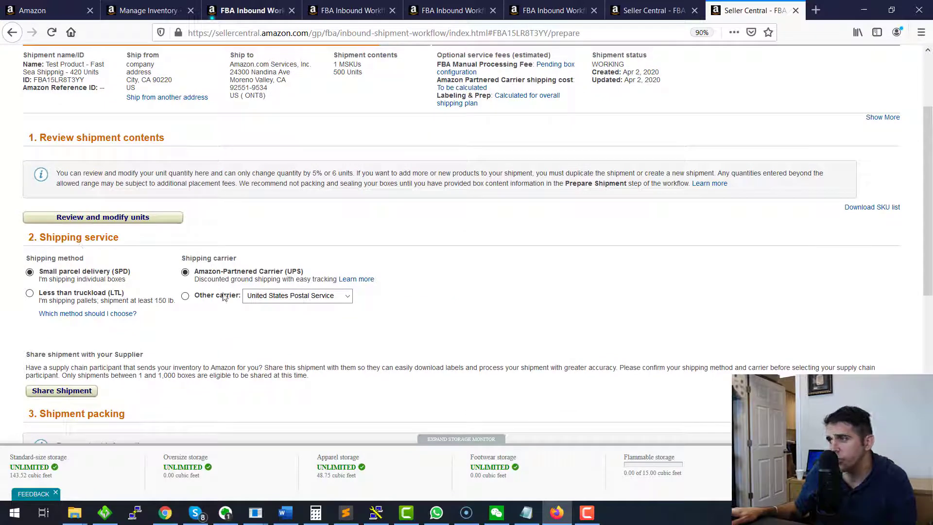
click(186, 296)
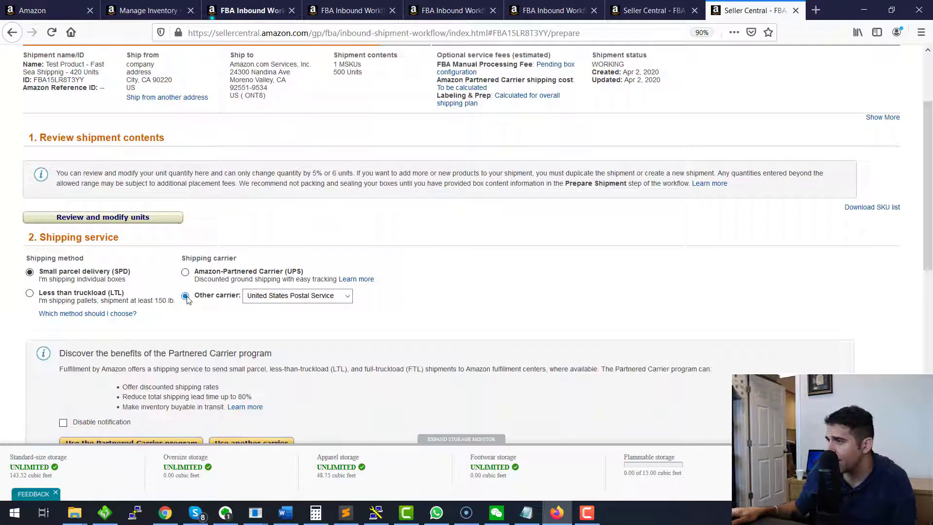
click(298, 295)
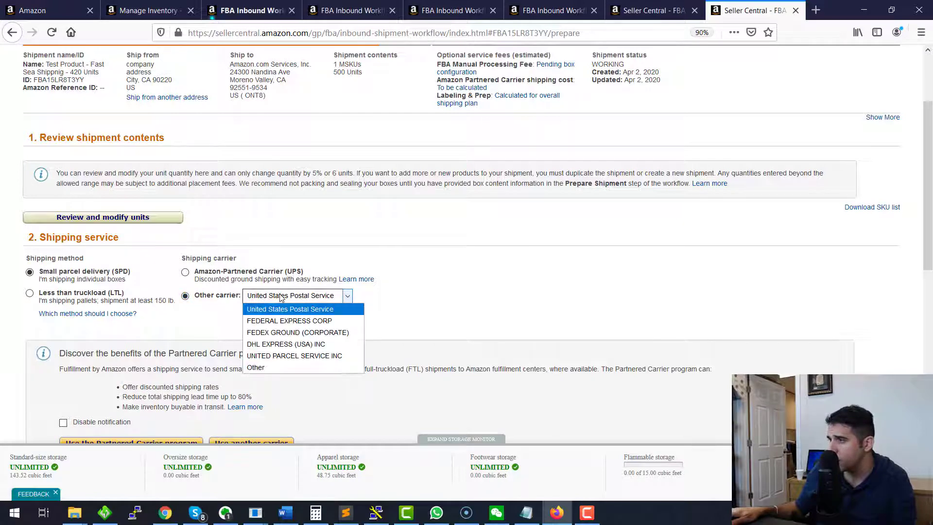
click(256, 367)
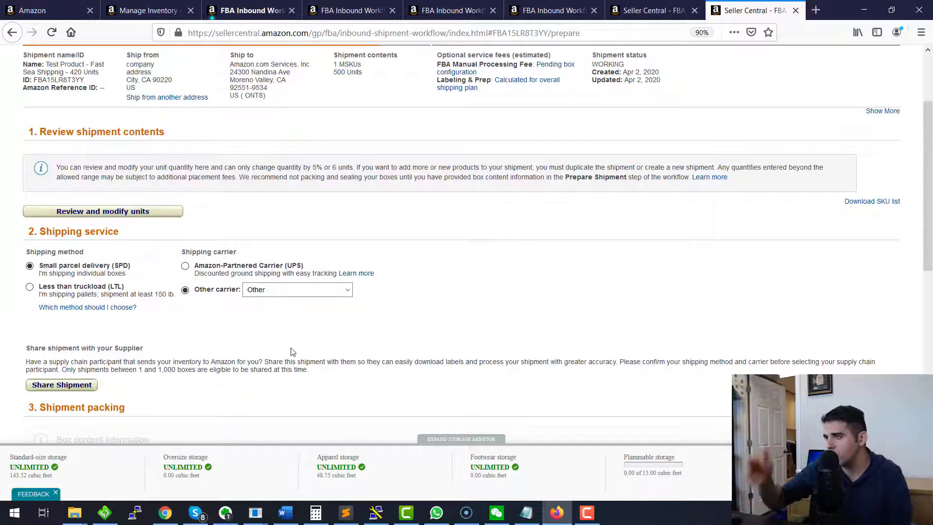
Step: Set the shipment packing to "Multiple boxes"
scroll(243, 343, down, 3)
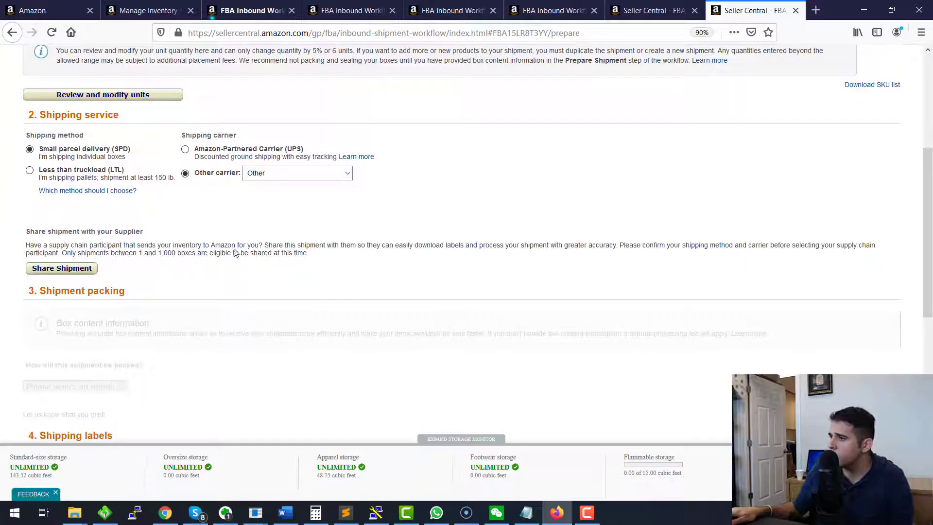
scroll(231, 257, down, 3)
scroll(104, 221, up, 5)
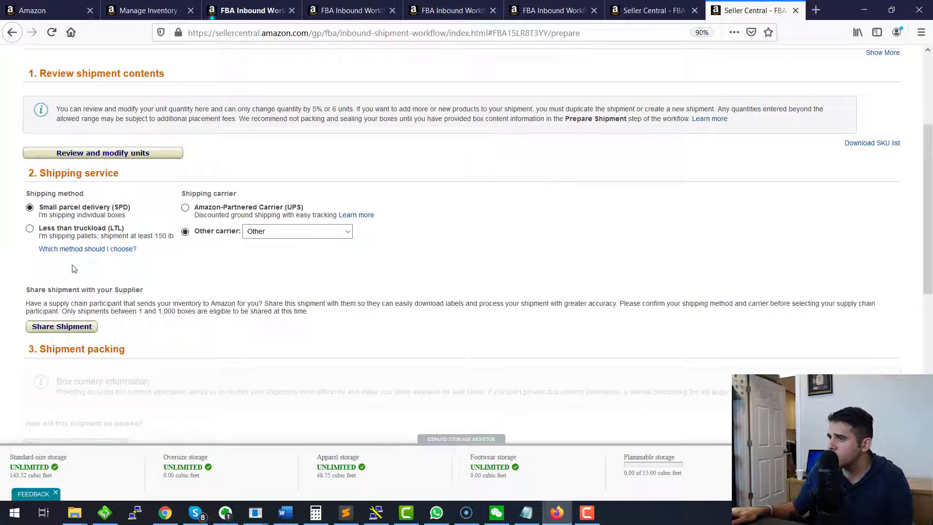
scroll(82, 276, down, 5)
scroll(306, 223, up, 4)
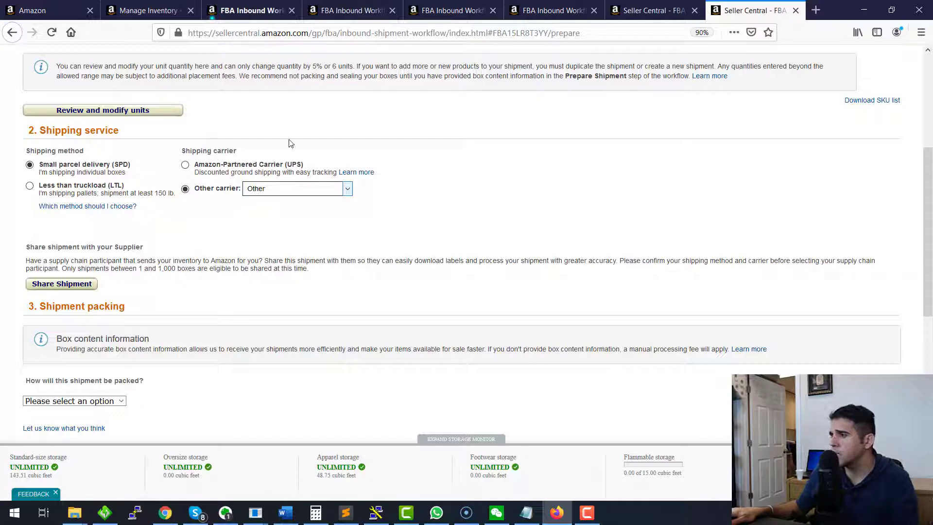
scroll(252, 211, down, 1)
scroll(252, 211, down, 1)
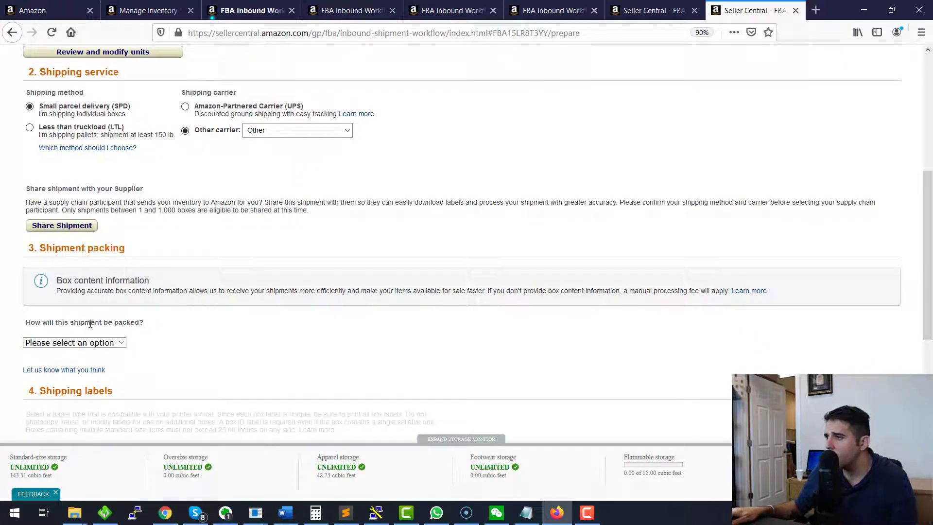
click(102, 344)
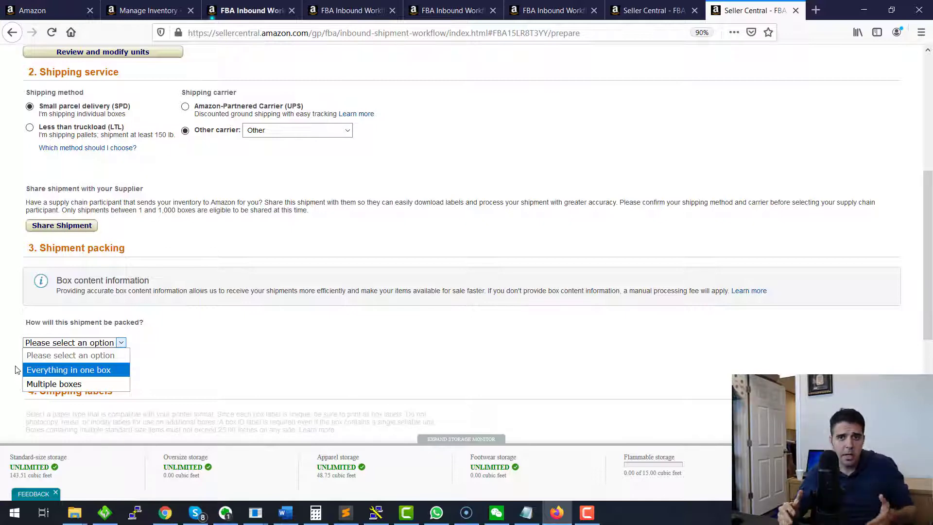
click(39, 384)
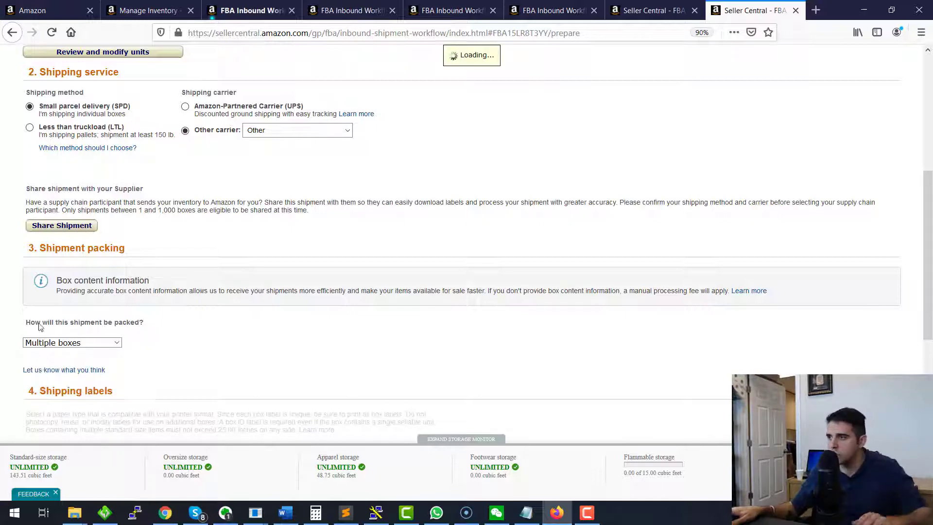
Step: Fill in the box content form with 100 units per box, 10 boxes and a box weight of 10 lb
scroll(112, 308, down, 2)
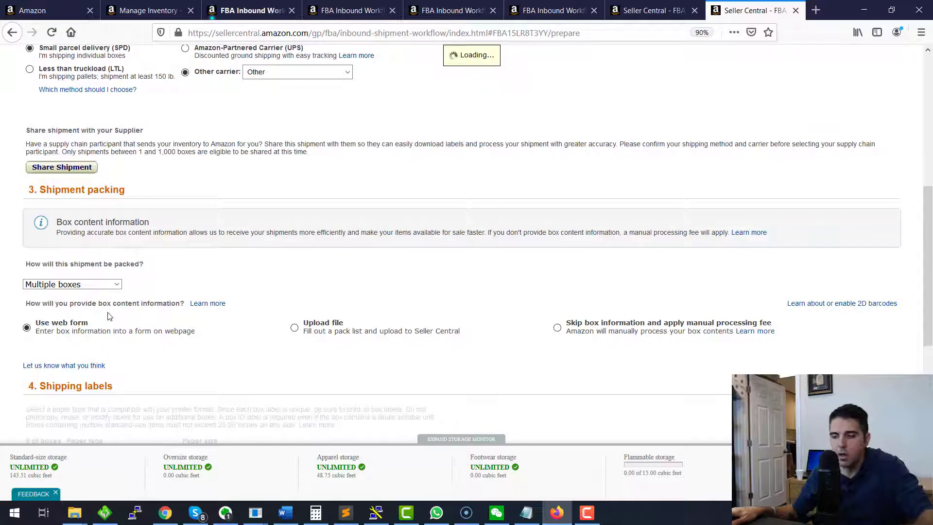
scroll(10, 291, down, 3)
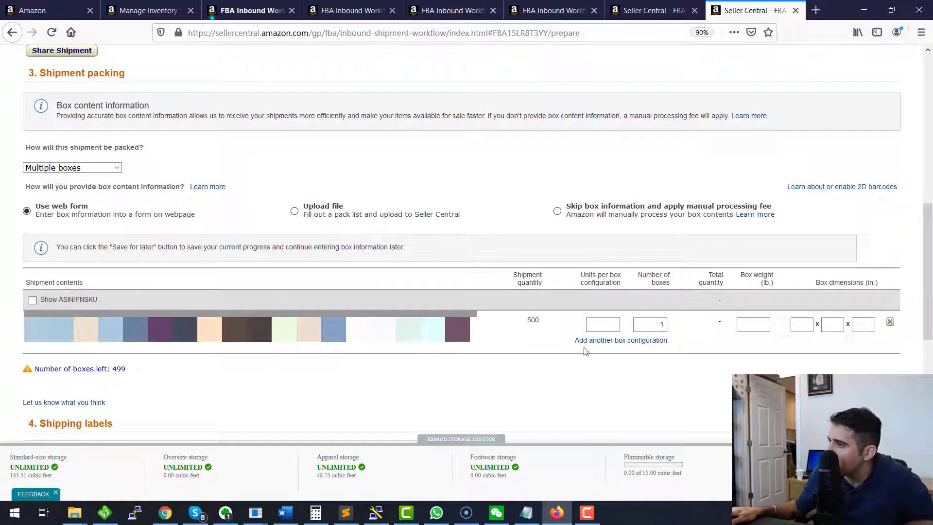
click(597, 321)
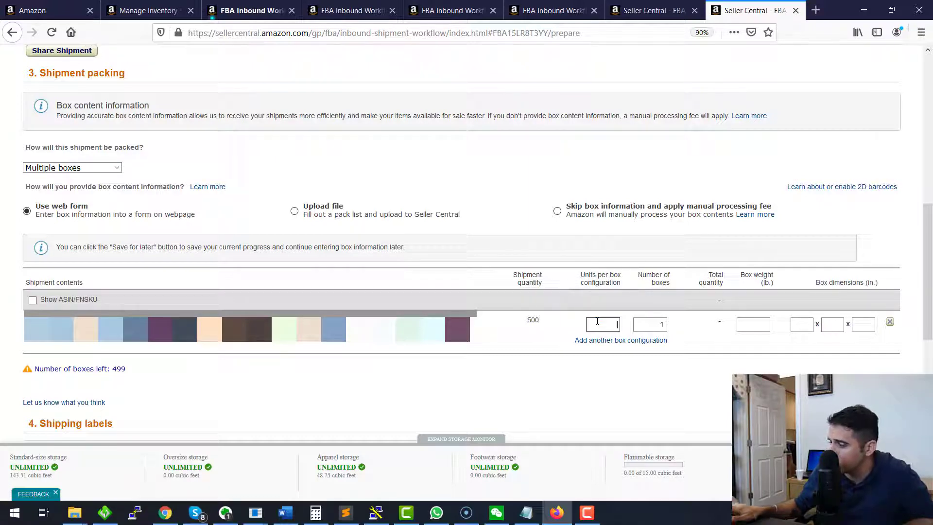
text(100)
key(Tab)
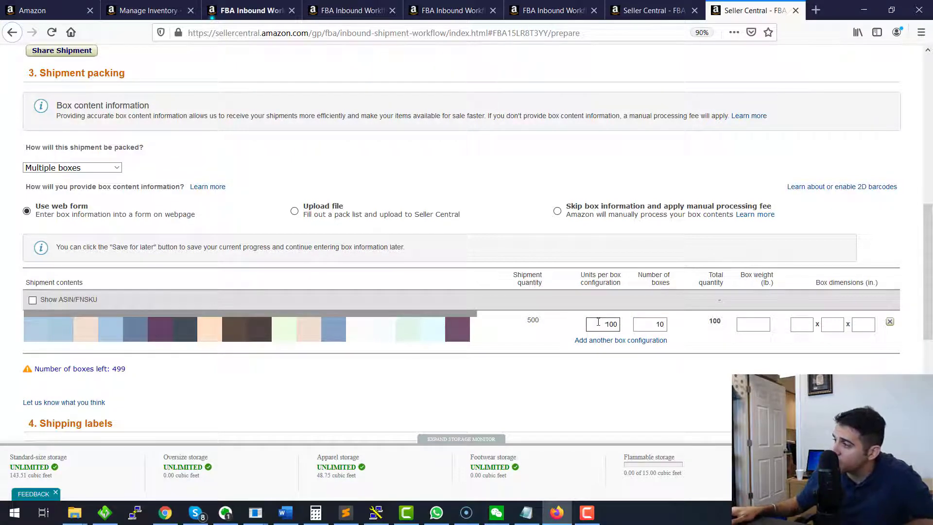
drag(597, 322, 631, 319)
click(716, 333)
click(752, 324)
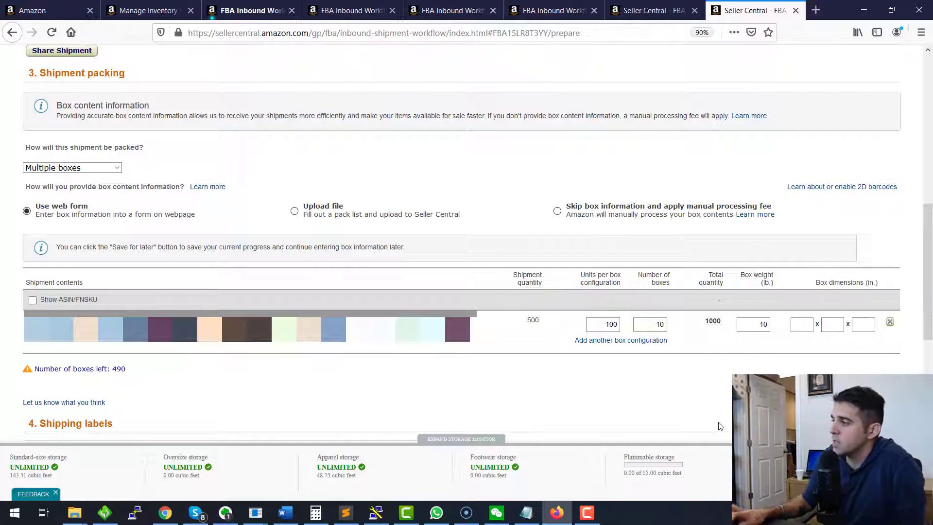
Step: Set the box dimensions to 10 x 10 x 2 inches and submit the box information
click(793, 320)
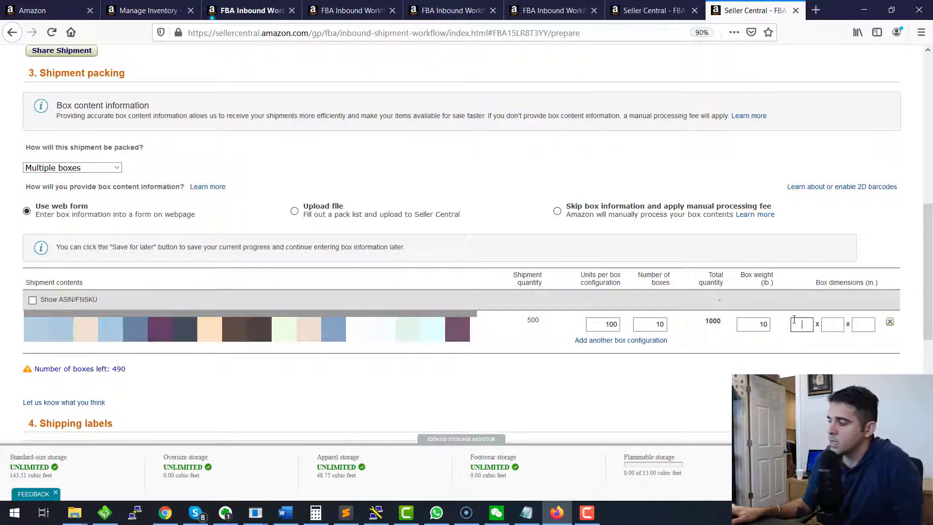
text(11)
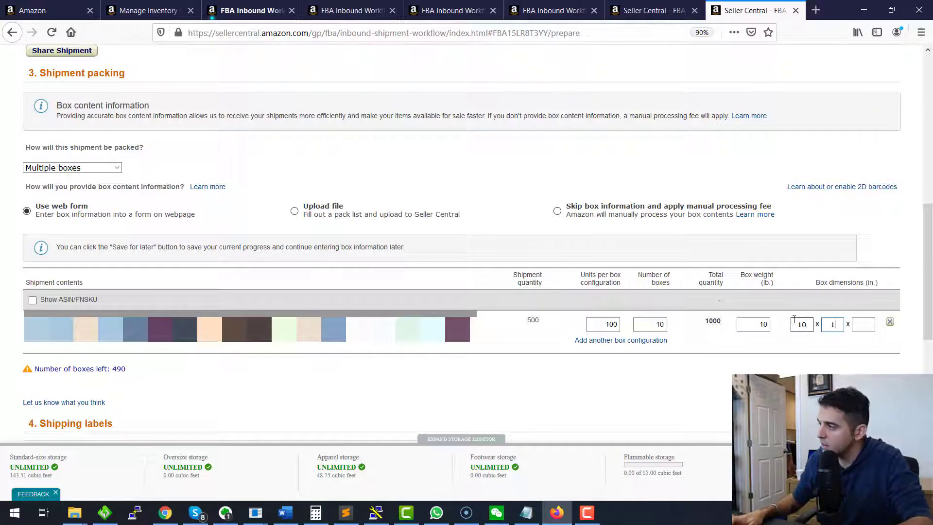
text(0)
key(Tab)
text(2)
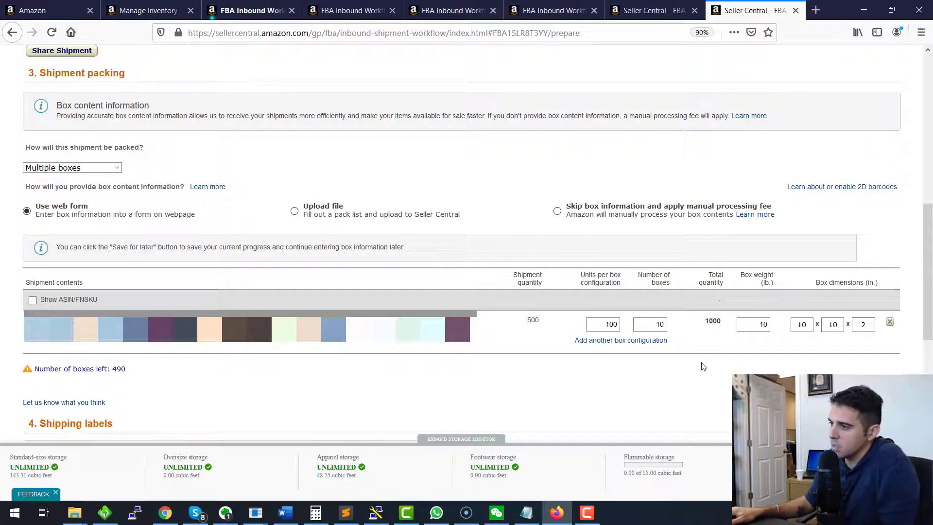
scroll(703, 367, down, 1)
click(870, 323)
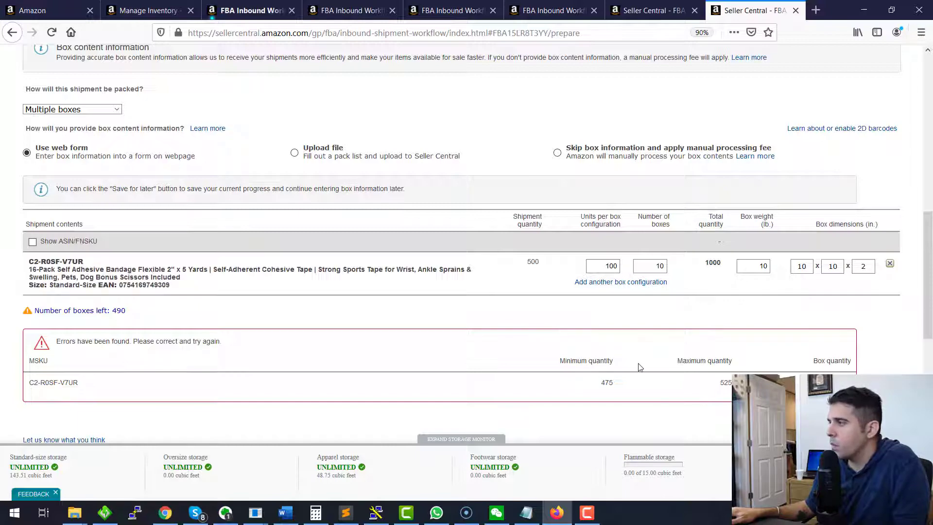
Step: Correct the number of boxes to 5 and confirm the box information again
scroll(639, 367, up, 15)
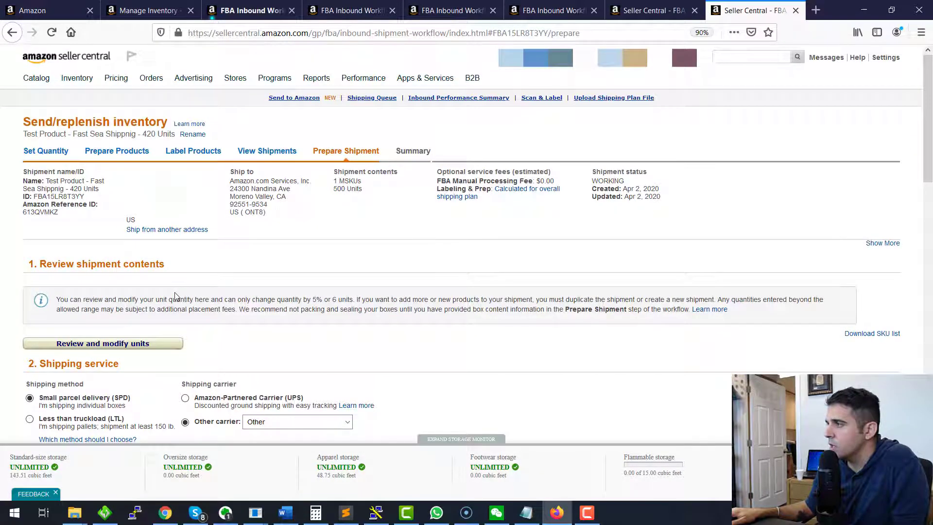
scroll(174, 295, down, 10)
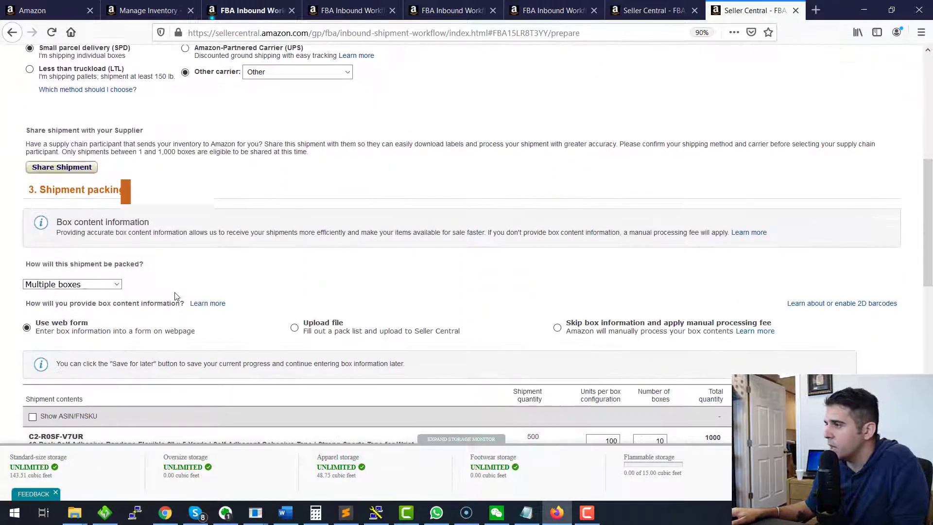
scroll(42, 399, down, 1)
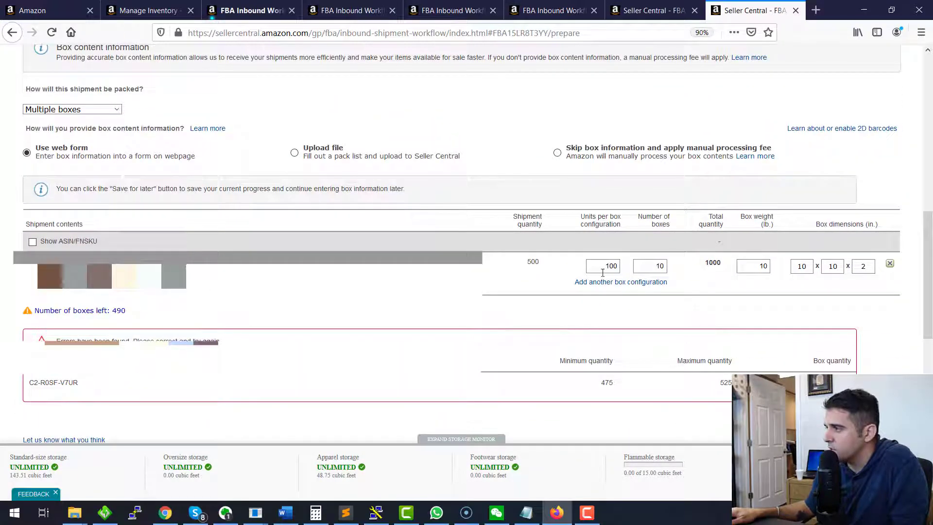
click(644, 268)
double_click(644, 268)
text(5)
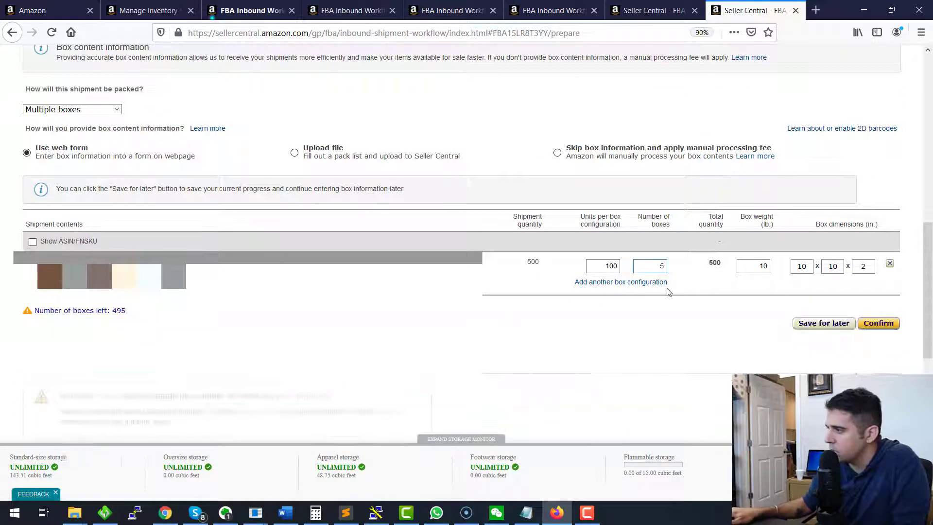
click(875, 323)
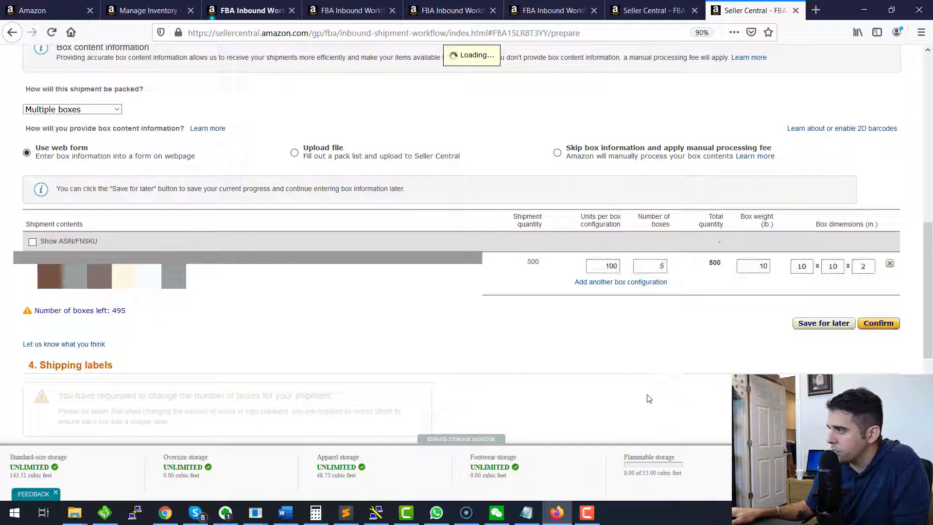
Step: Examine the shipping label printing options and the instructions for applying box labels
scroll(646, 395, down, 1)
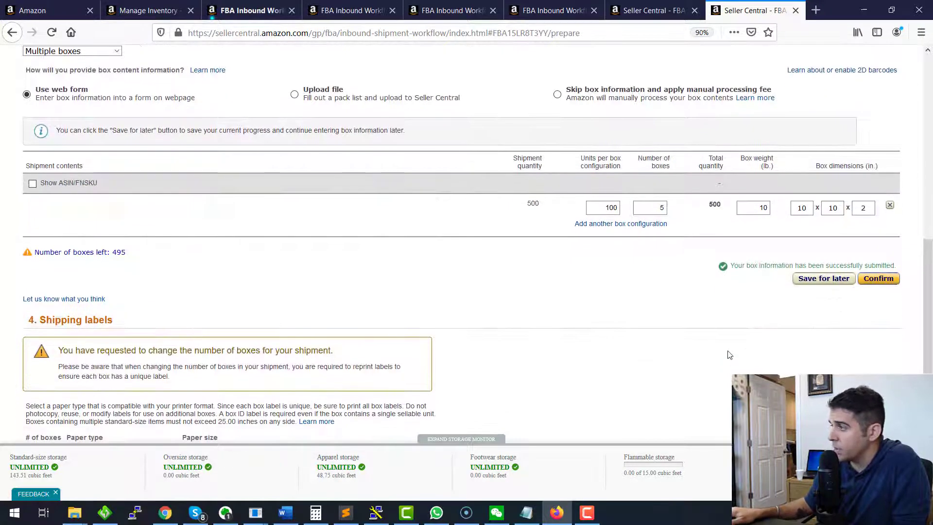
scroll(217, 373, down, 2)
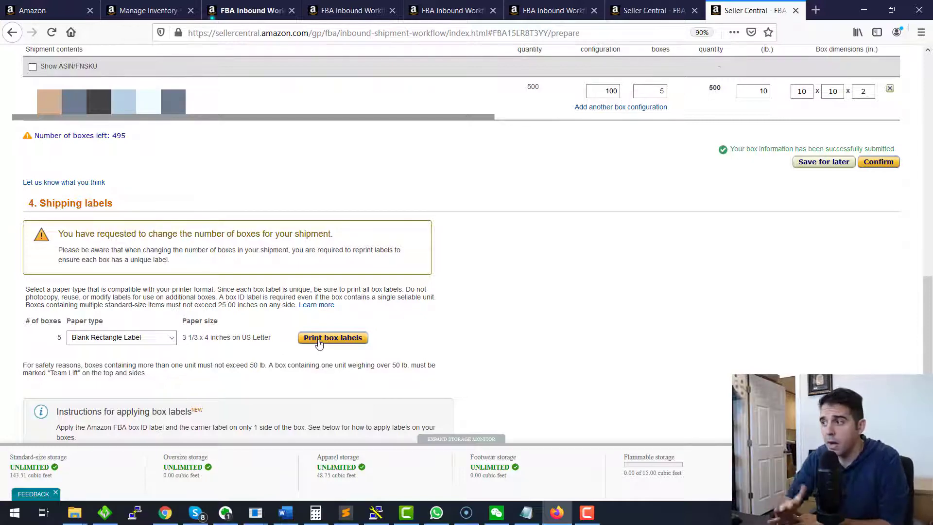
scroll(266, 339, down, 2)
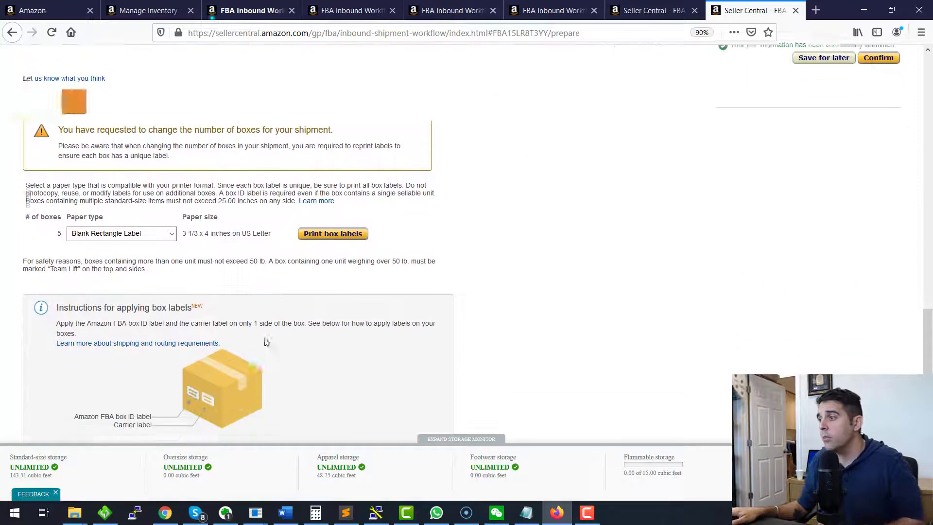
scroll(124, 385, down, 2)
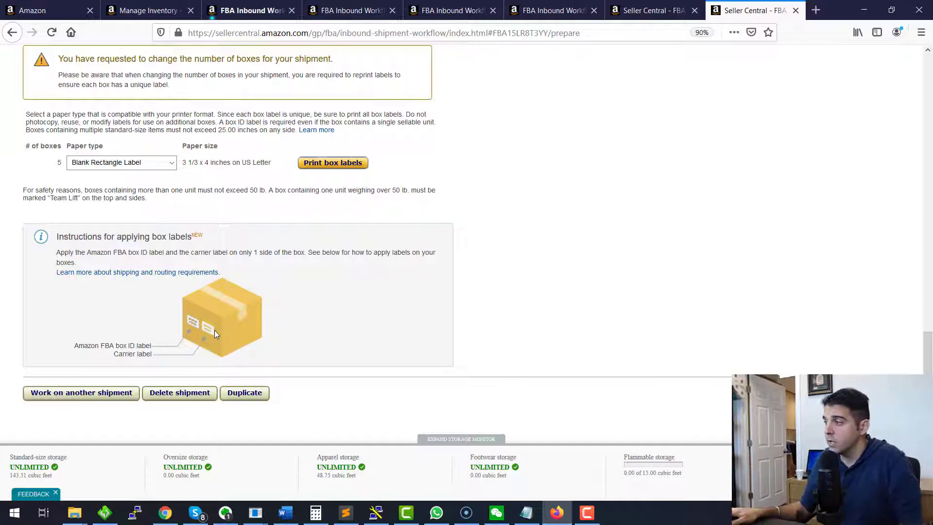
scroll(788, 302, down, 2)
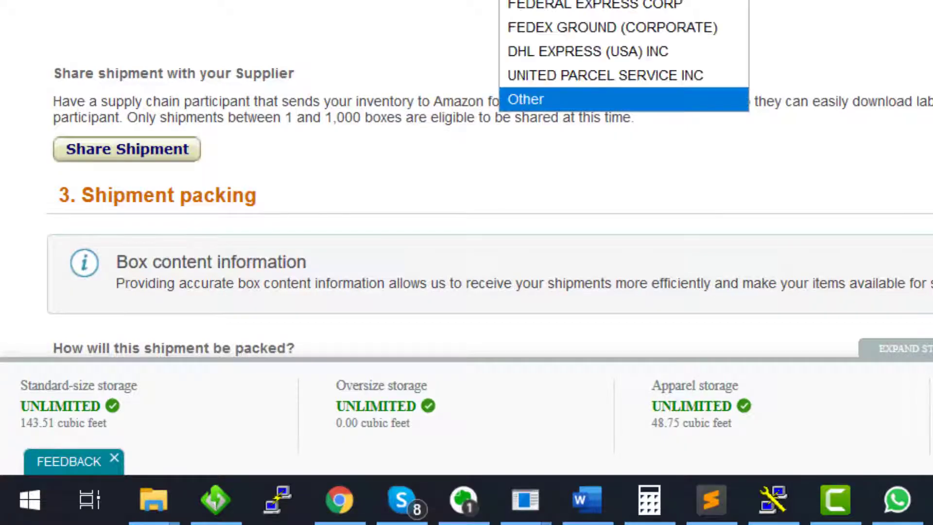
Step: Select the Amazon-Partnered Carrier (UPS) as shipping carrier and calculate the shipping charges
click(339, 100)
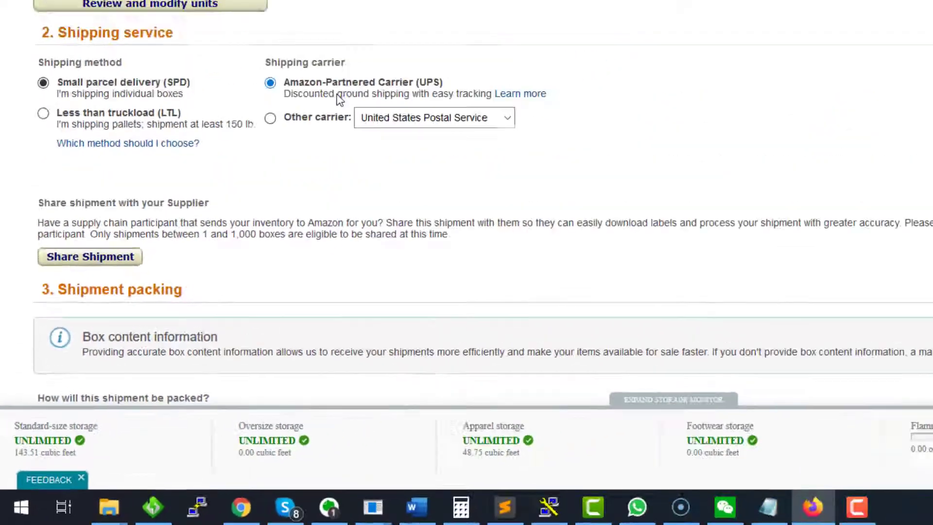
scroll(152, 277, down, 2)
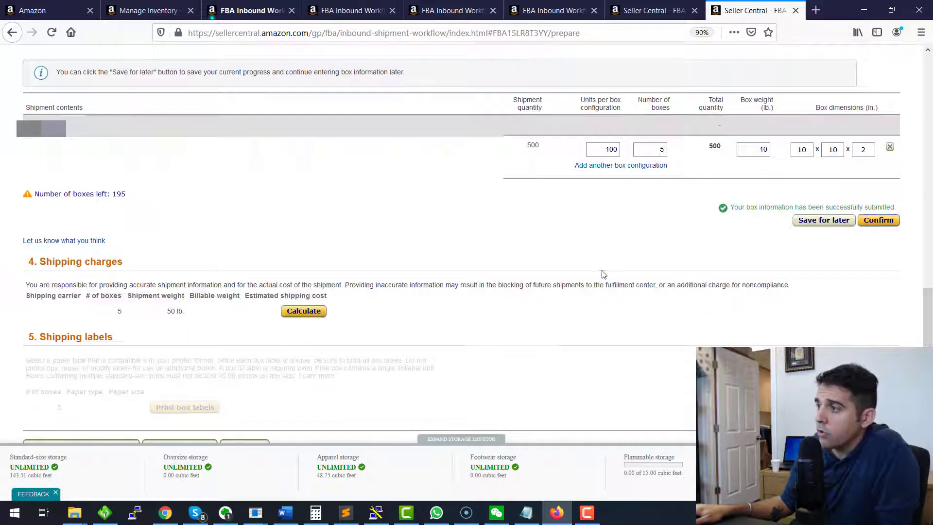
click(303, 311)
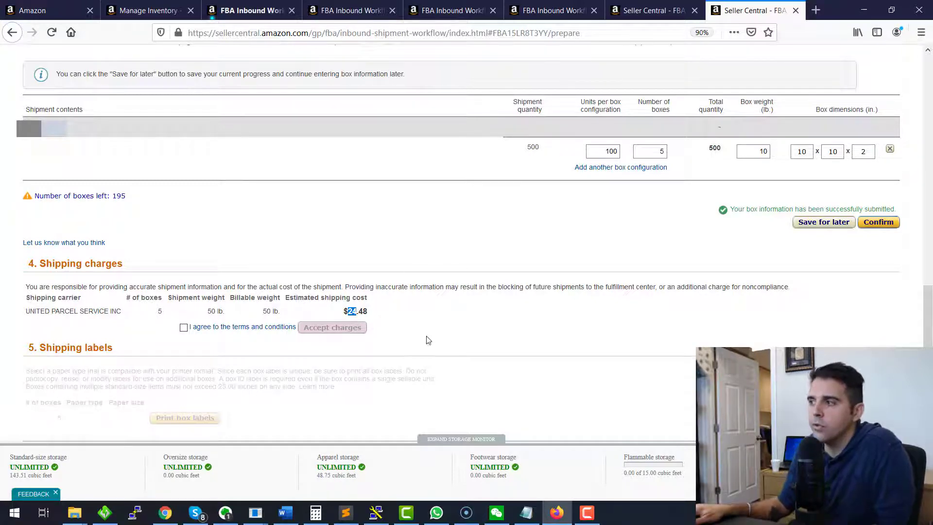
Step: Agree to the shipping charges' terms and conditions, then highlight the estimated cost and check the shipping labels section
click(184, 329)
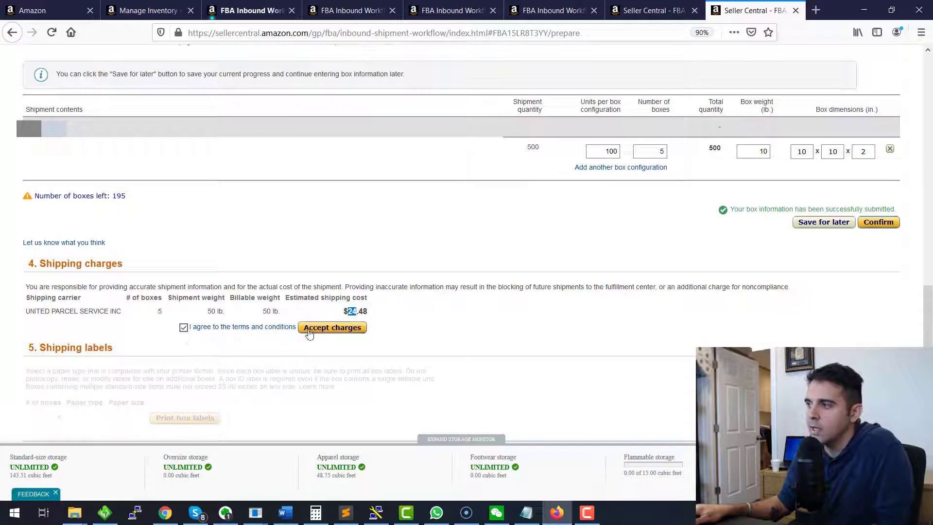
drag(368, 313, 353, 311)
scroll(400, 354, down, 2)
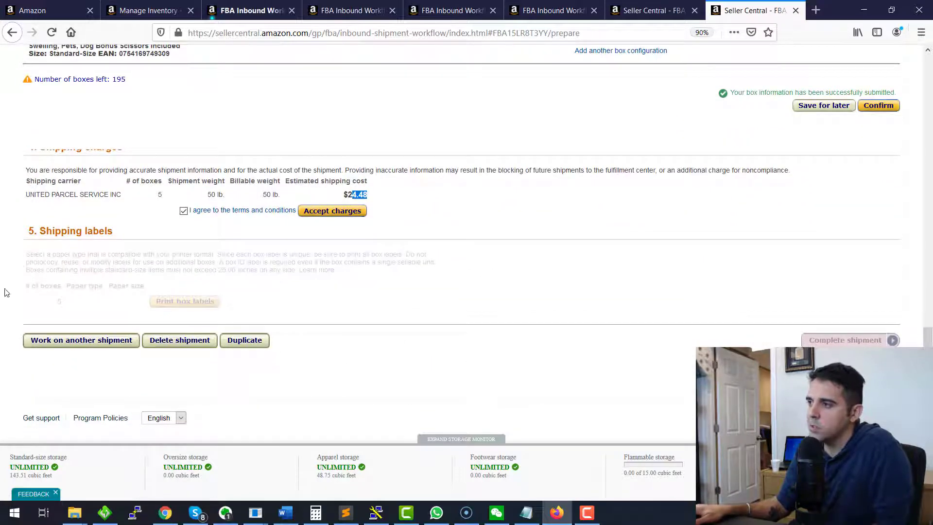